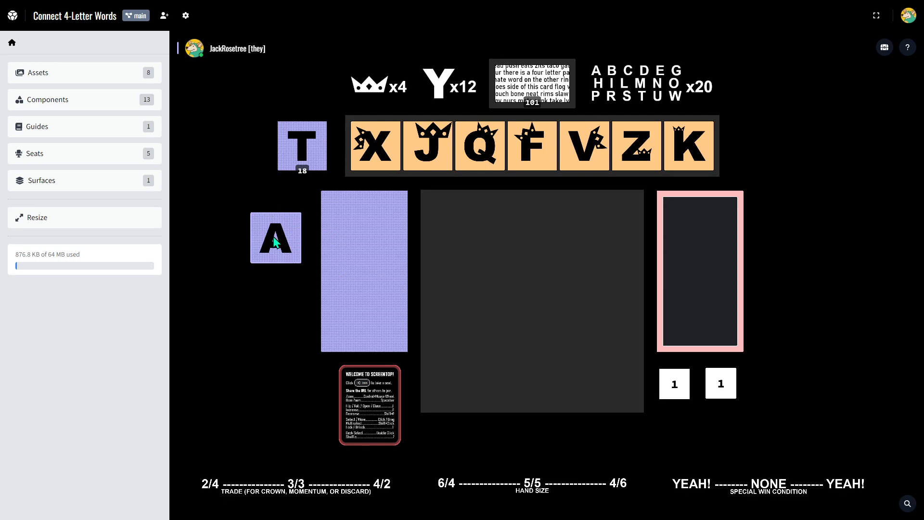
- Flip the loose A tile to its pink side and back, and reposition it slightly beside the player area
key("f")
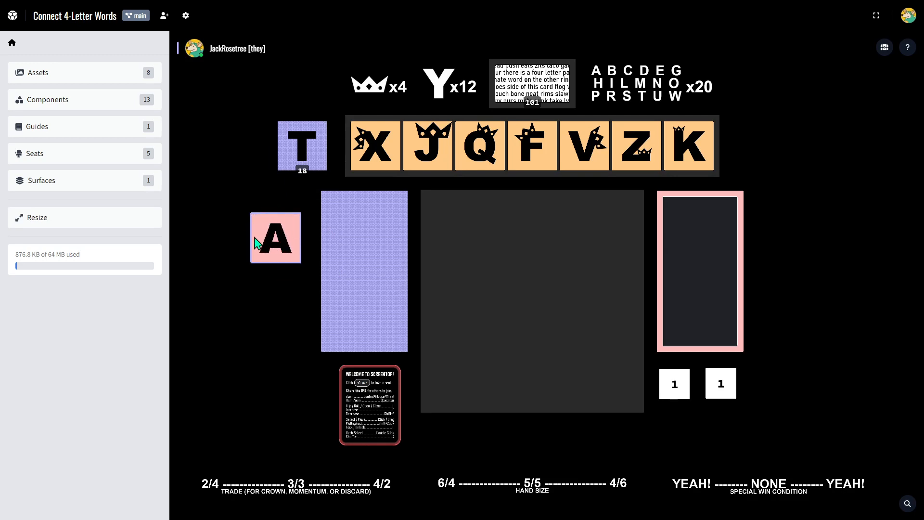
key("f")
left_click_drag(273, 243, 276, 222)
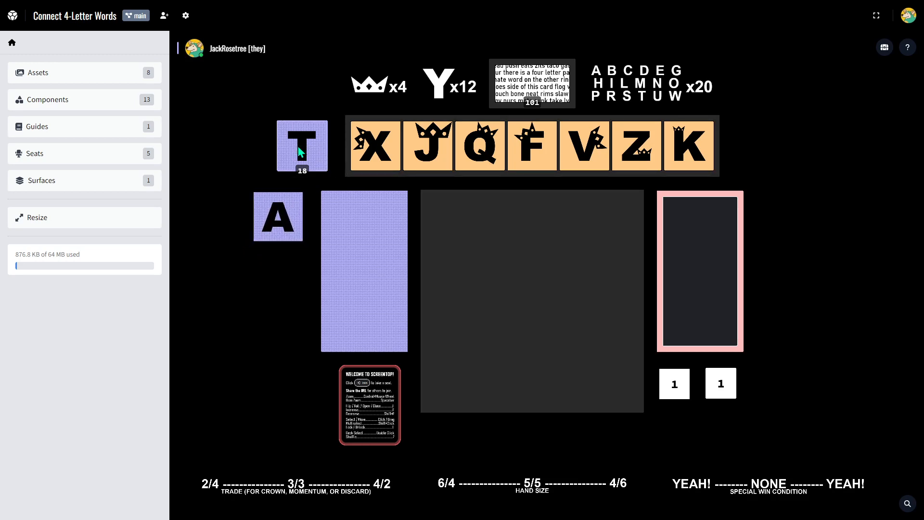
- Take the T and N tiles off the letter stack and flip both to their pink side and back
left_click_drag(304, 144, 282, 68)
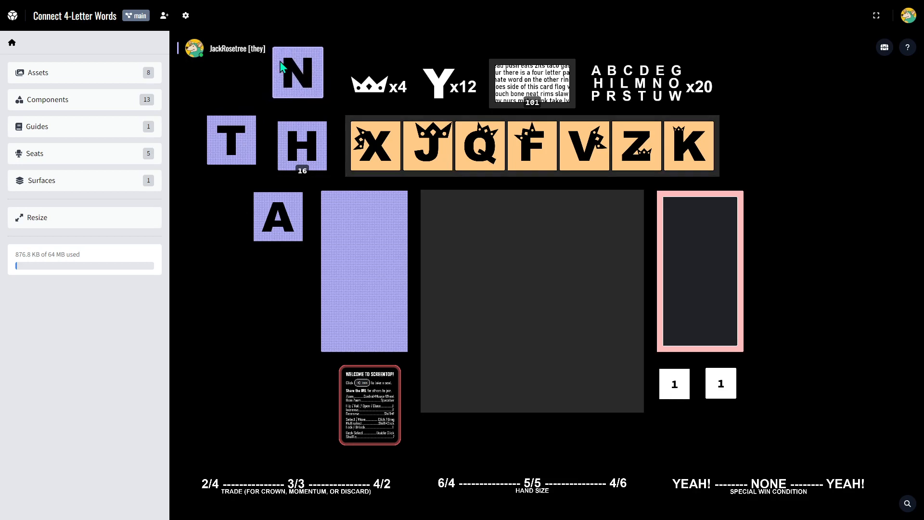
key("f")
key("f")
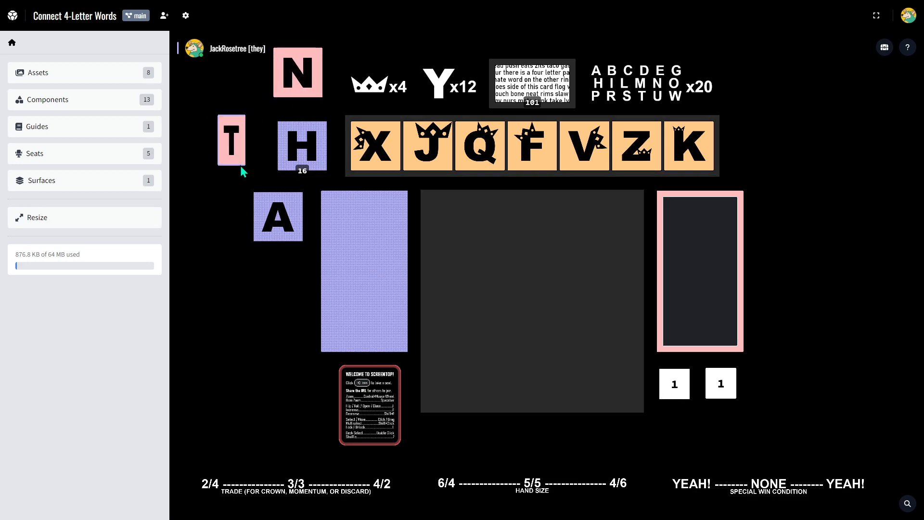
key("f")
key("f")
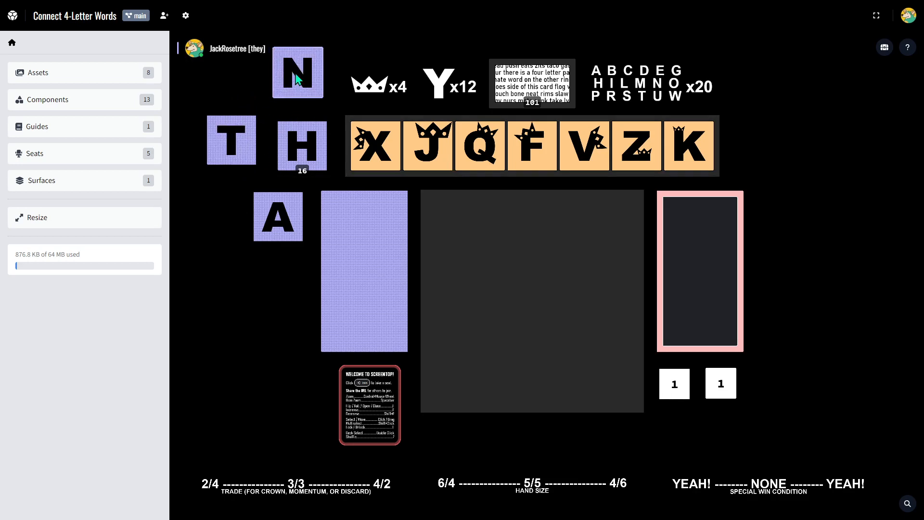
- Return the loose N, T and A tiles to the letter stack
left_click_drag(293, 83, 300, 147)
left_click_drag(234, 143, 300, 146)
left_click_drag(298, 233, 318, 161)
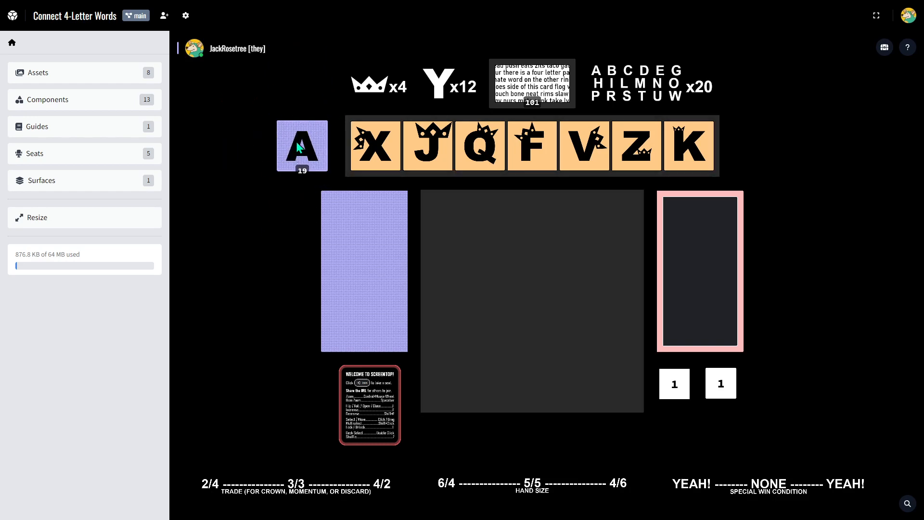
- Fill the 4×4 main board with tiles from the letter stack and flip R, Y, P and W to their pink side
left_click_drag(296, 141, 423, 328)
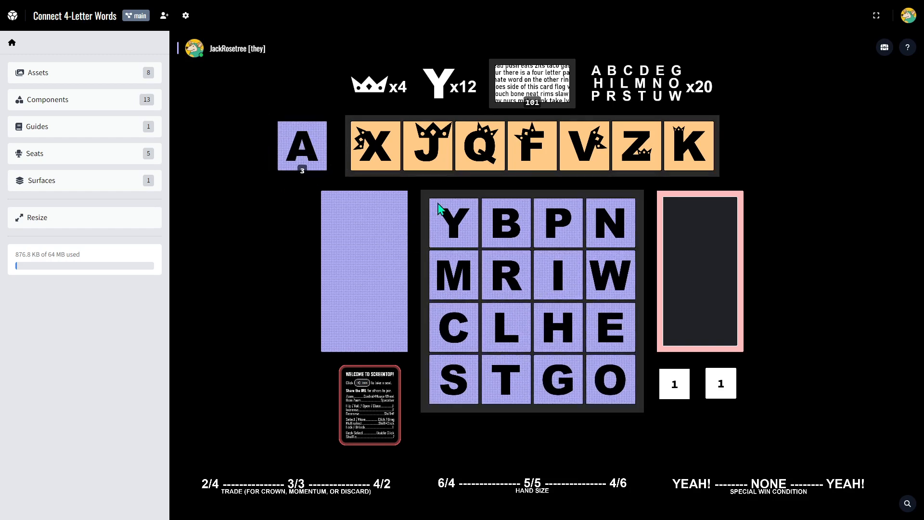
left_click(507, 256)
key("f")
left_click(458, 221)
key("f")
left_click(556, 230)
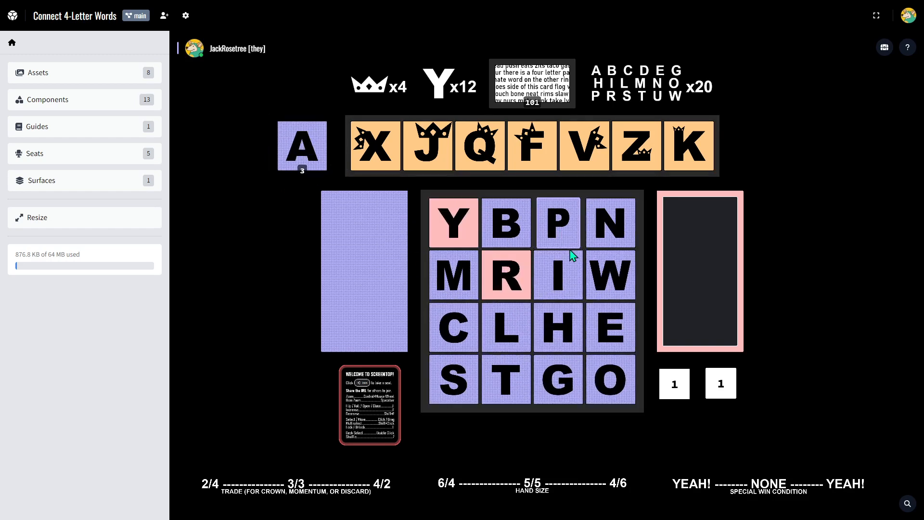
key("f")
left_click(596, 276)
key("f")
- Flip the H, C, T and O tiles on the main board to pink to complete the checkerboard pattern
left_click(563, 337)
key("f")
left_click(469, 344)
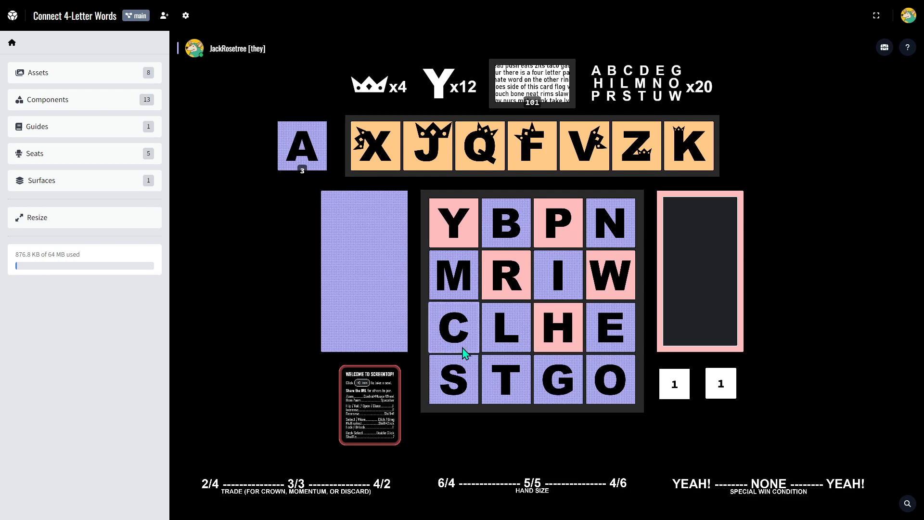
key("f")
left_click(501, 387)
key("f")
left_click(625, 387)
key("f")
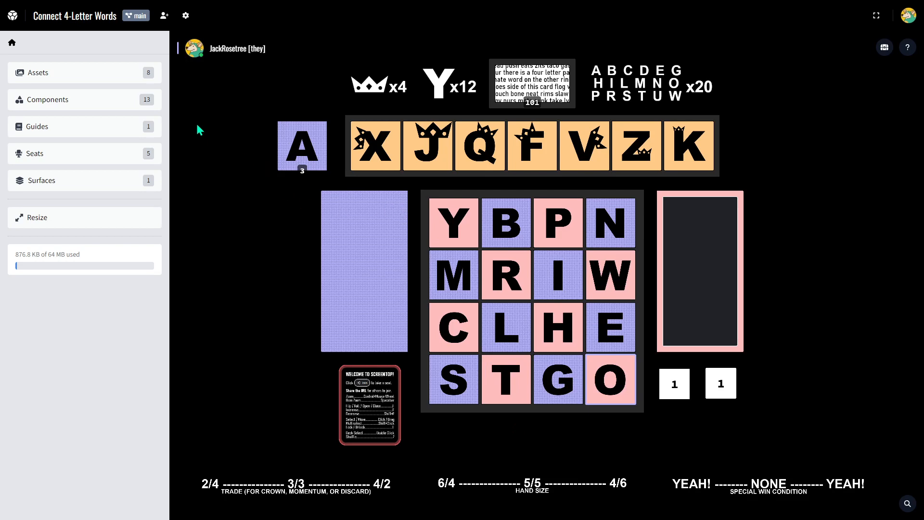
- Create a new component from the blank Tile 1 template
left_click(66, 105)
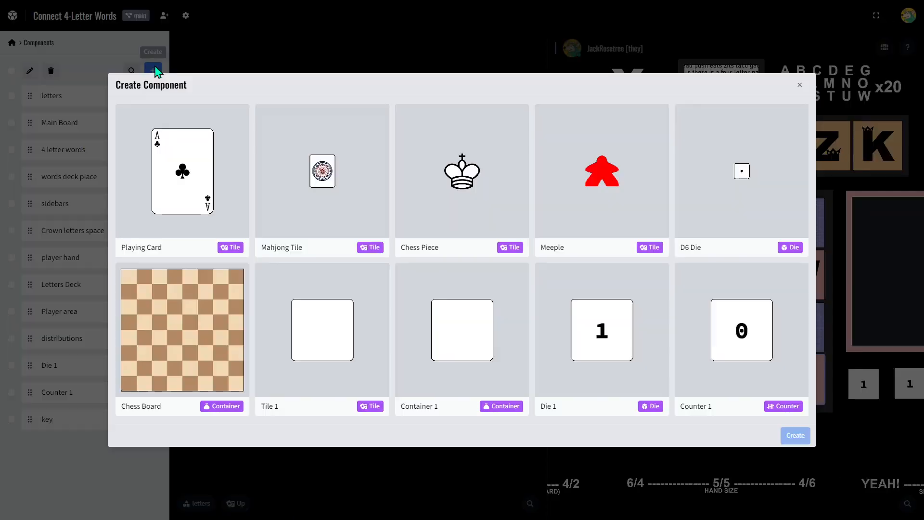
left_click(153, 71)
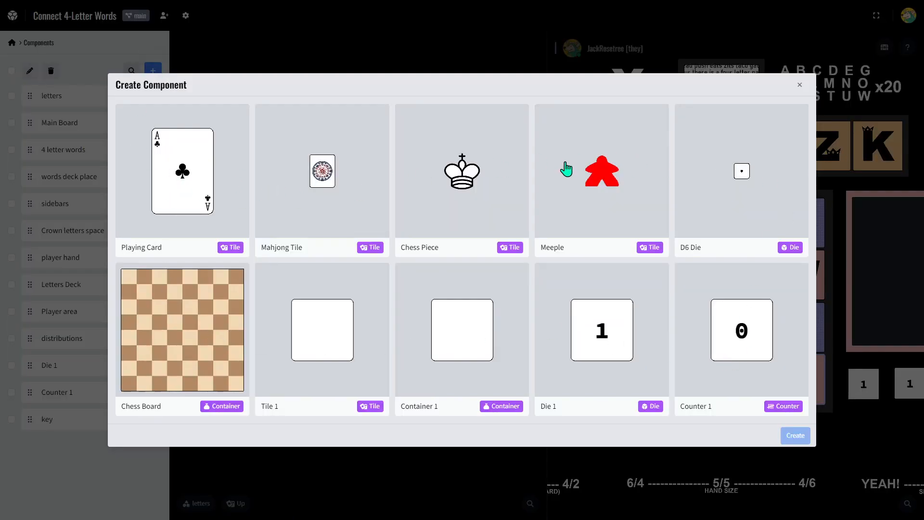
left_click(330, 338)
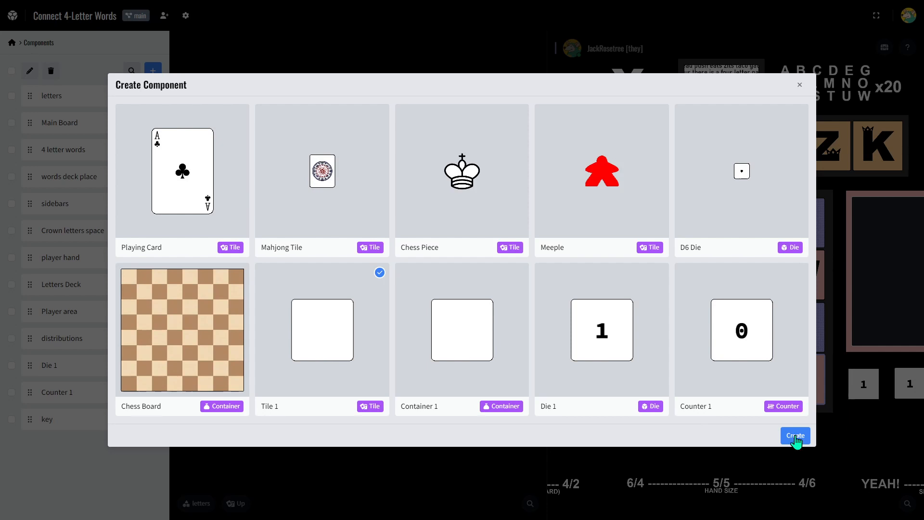
left_click(795, 436)
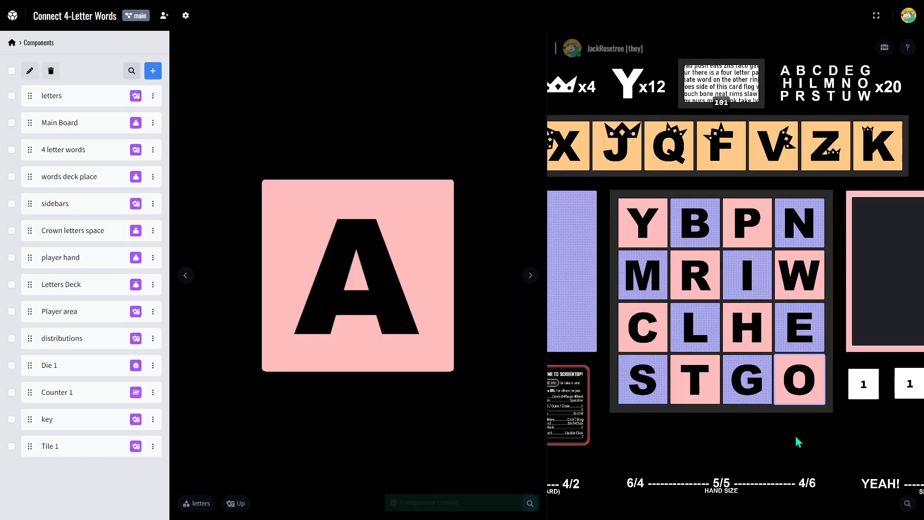
- Rename the new Tile 1 component "fishbowl" and save the name
left_click(60, 449)
left_click_drag(33, 115, 3, 119)
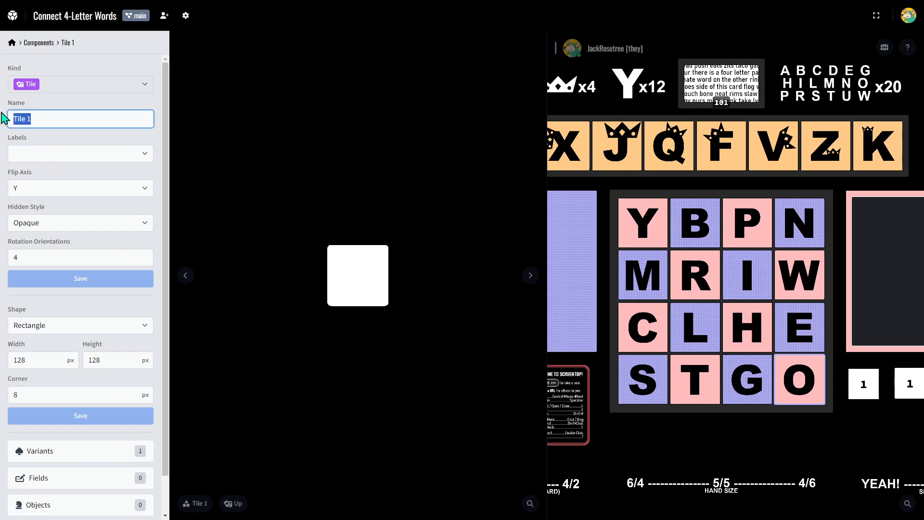
type("fishb")
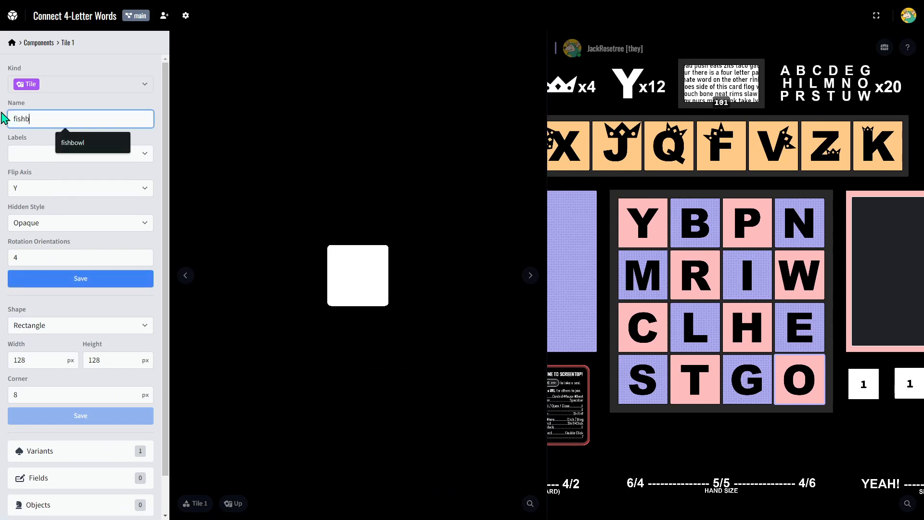
type("owl")
key("Return")
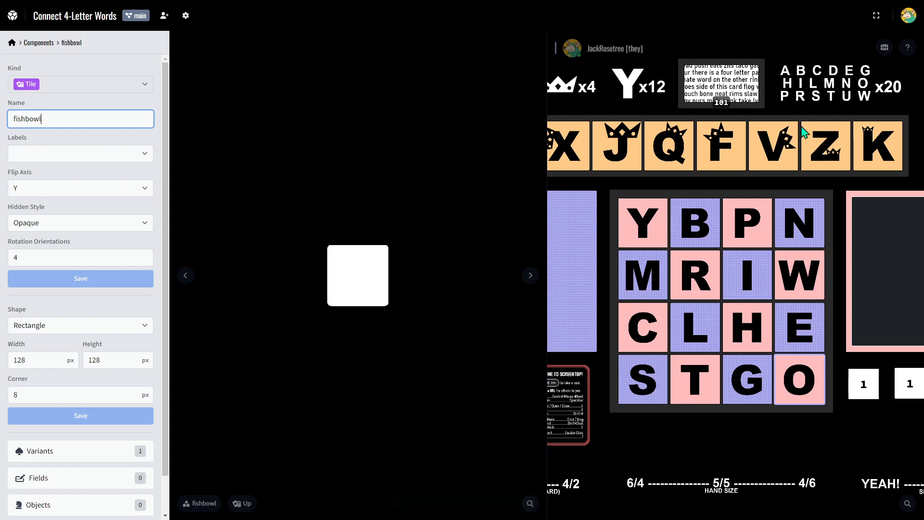
- Add one fishbowl tile from the Chest to the table and place it in the empty space below the main board
left_click(884, 48)
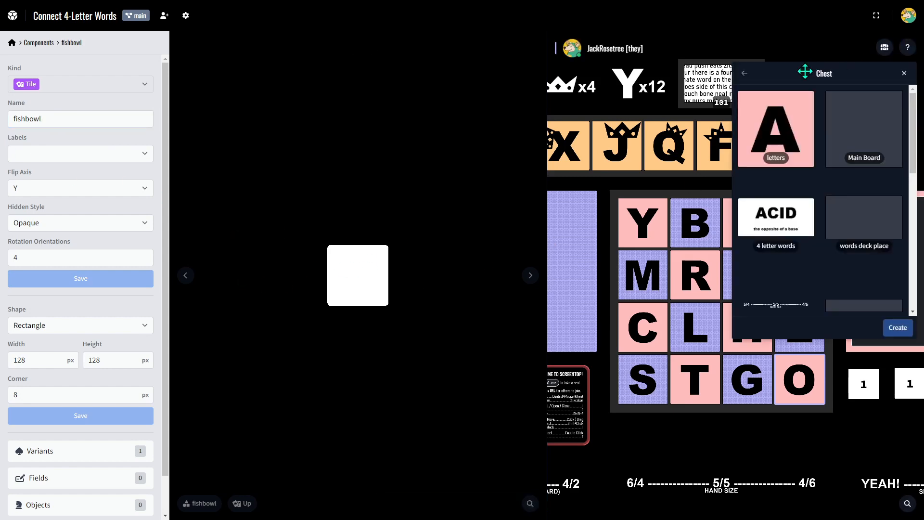
scroll(842, 234, "down", 5)
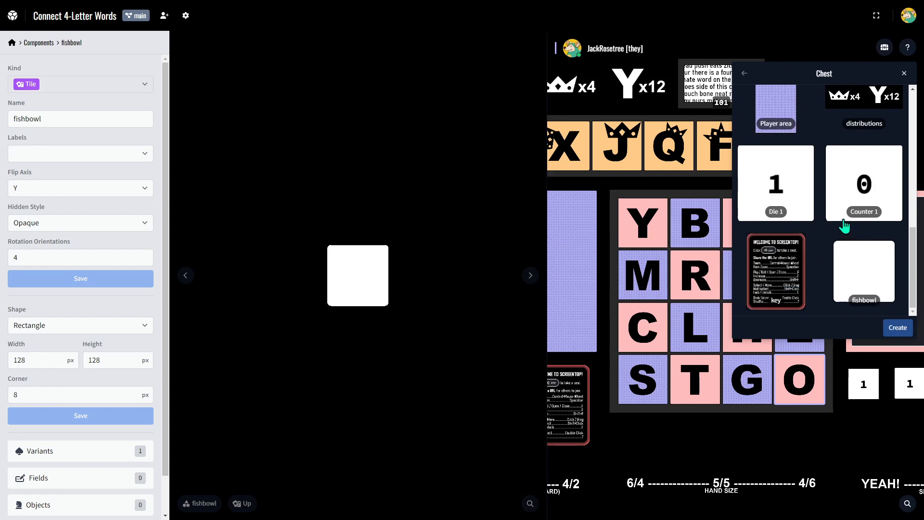
left_click(863, 272)
left_click(785, 153)
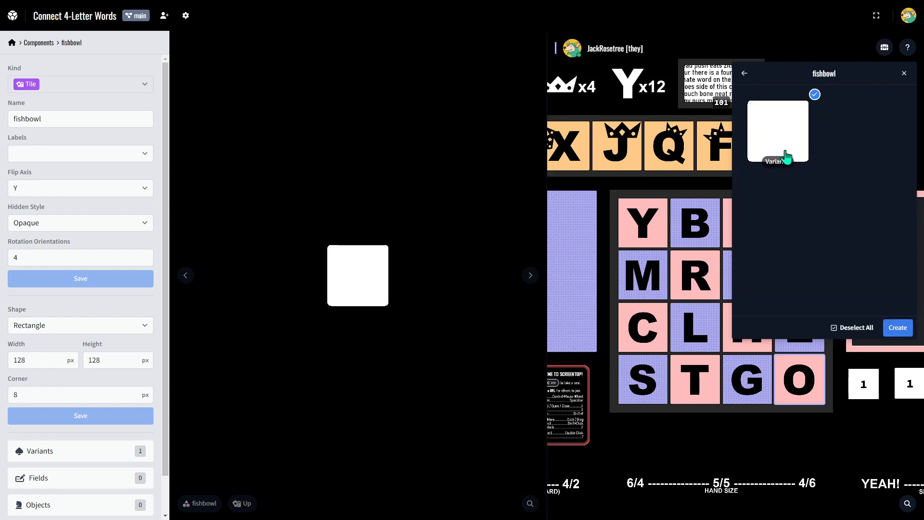
left_click(895, 332)
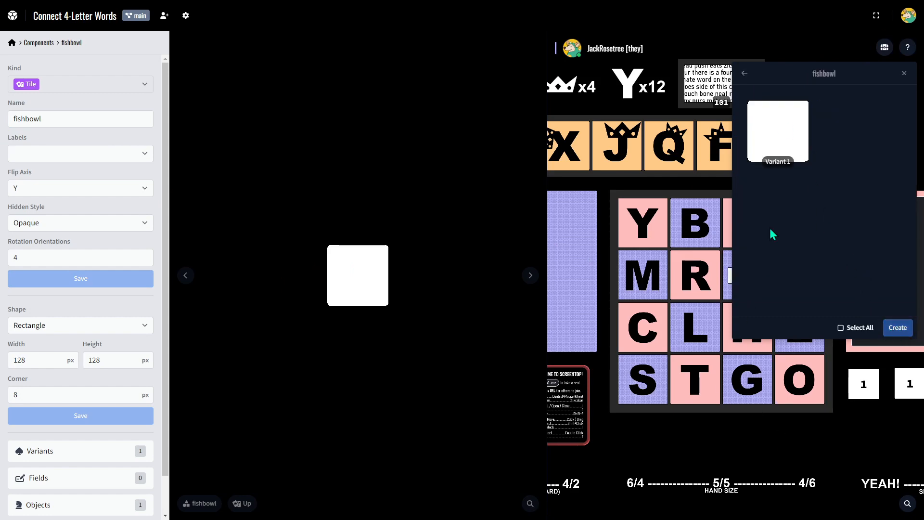
left_click(903, 75)
left_click_drag(735, 281, 721, 440)
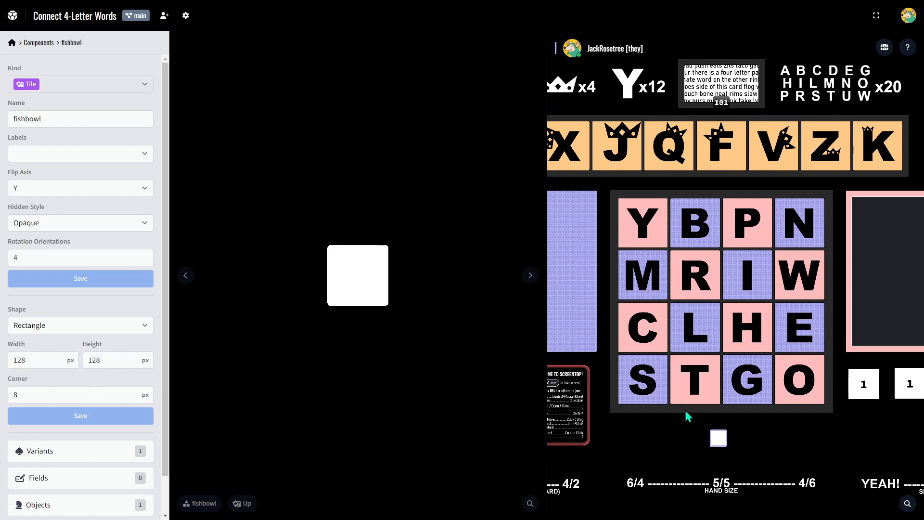
- Flip the fishbowl tile over and back, and shift it slightly on the table
scroll(722, 467, "up", 5)
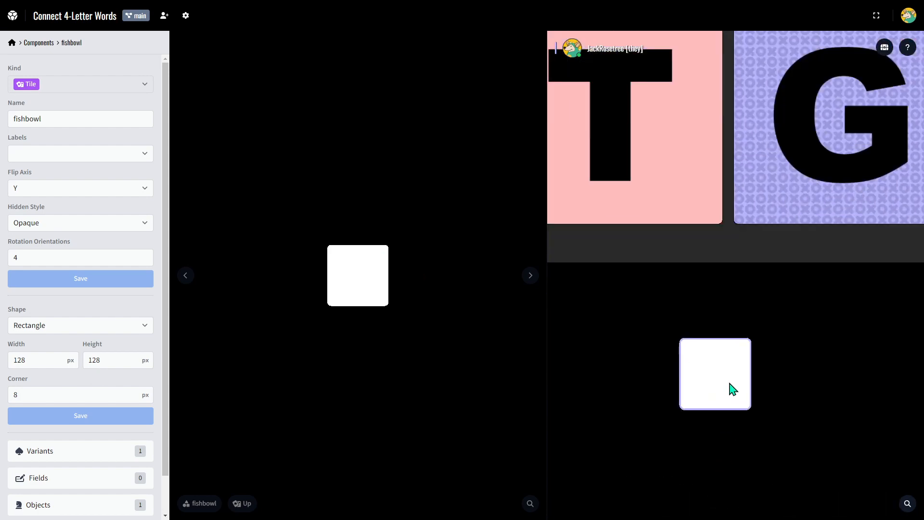
key("f")
key("f")
mouse_move(718, 370)
left_mouse_down()
mouse_move(725, 338)
mouse_move(705, 368)
left_mouse_up()
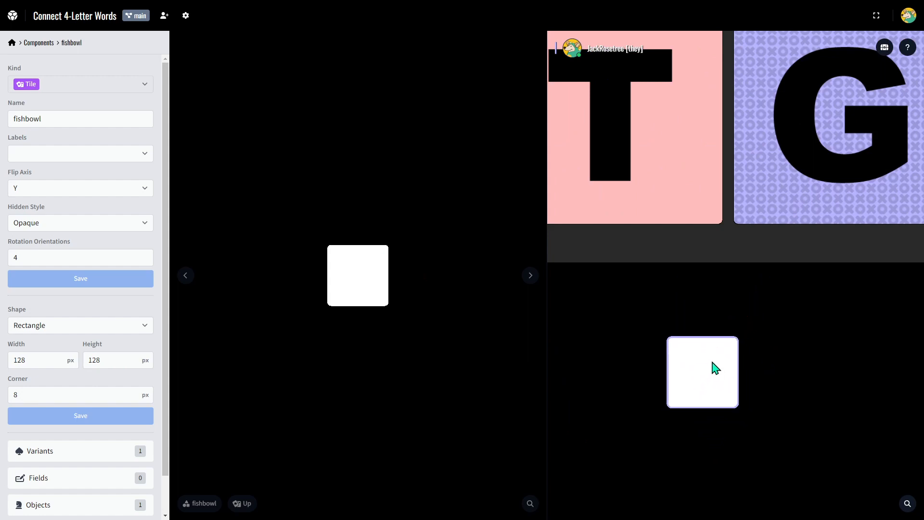
- Make three copies of the fishbowl tile and spread all four tiles apart below the main board
key("ctrl+c")
key("ctrl+v")
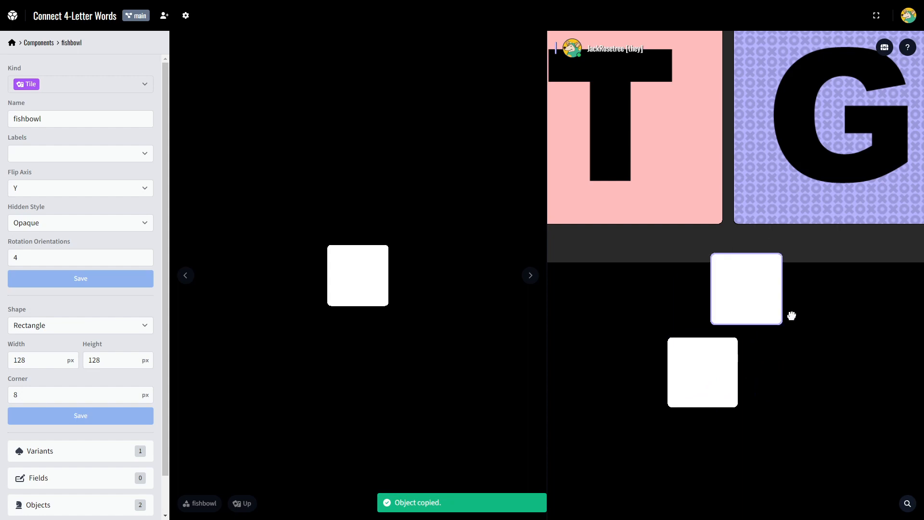
left_click_drag(792, 316, 793, 318)
key("ctrl+v")
key("ctrl+v")
left_click_drag(747, 288, 838, 333)
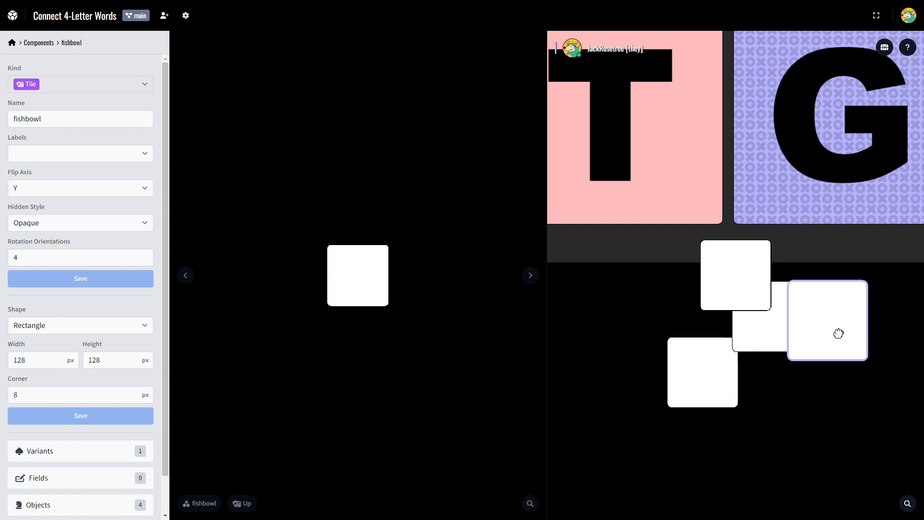
left_click_drag(736, 289, 799, 410)
left_click_drag(818, 319, 789, 297)
left_click_drag(709, 366, 704, 368)
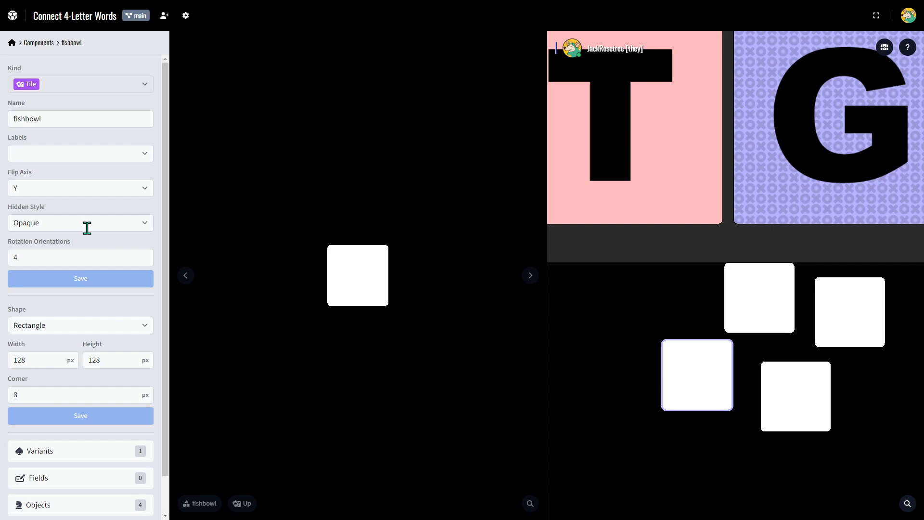
- Change the fishbowl component's shape to Circle and save it
left_click(61, 328)
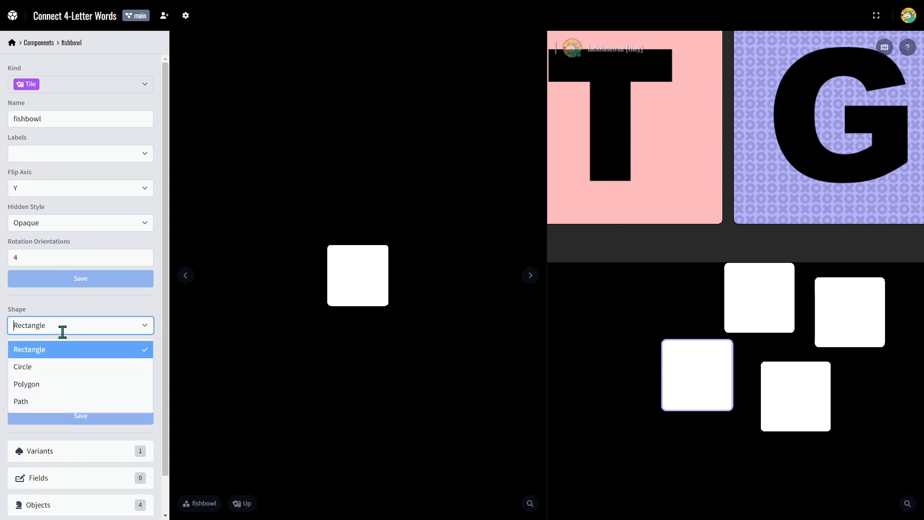
left_click(39, 367)
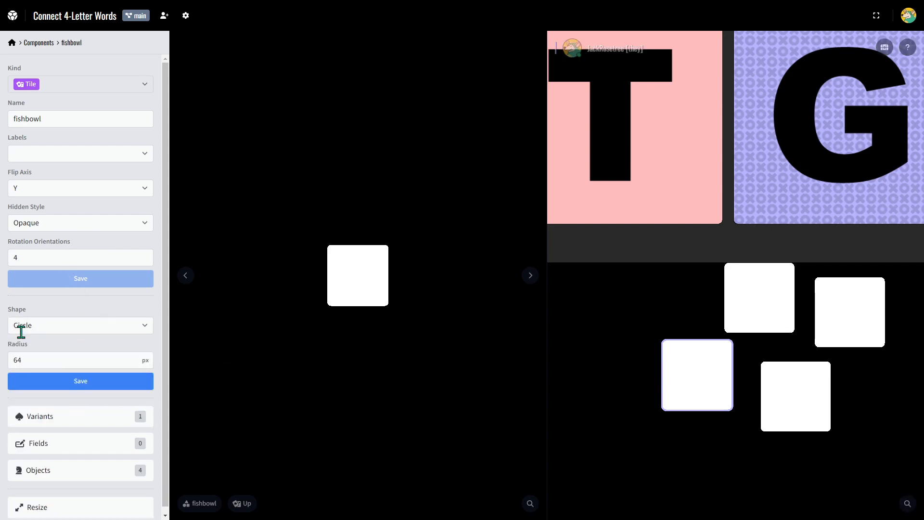
left_click(63, 388)
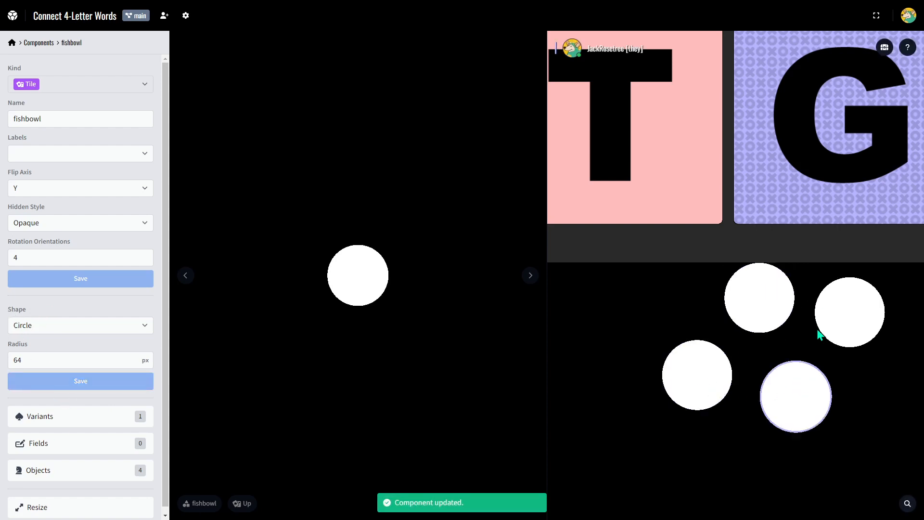
- Set the fishbowl circle's radius to 120 px and save the change
left_click_drag(31, 360, 7, 367)
type("120")
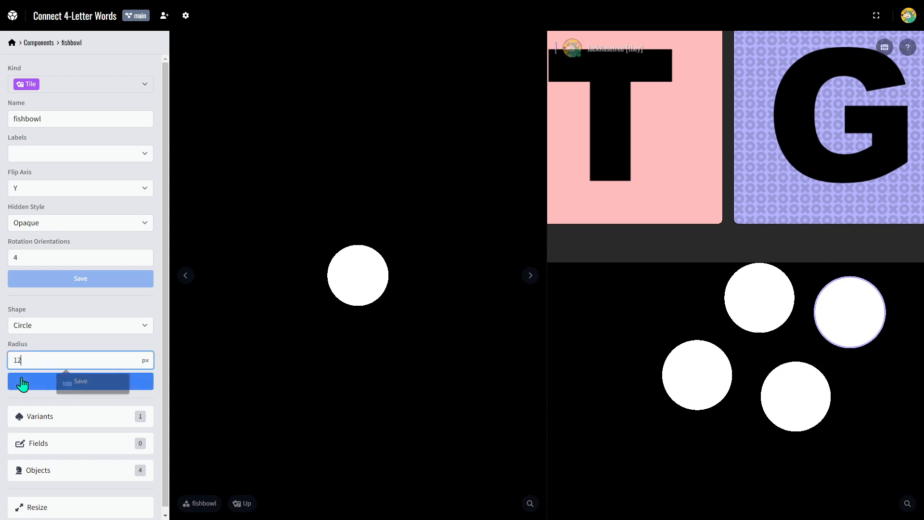
key("Return")
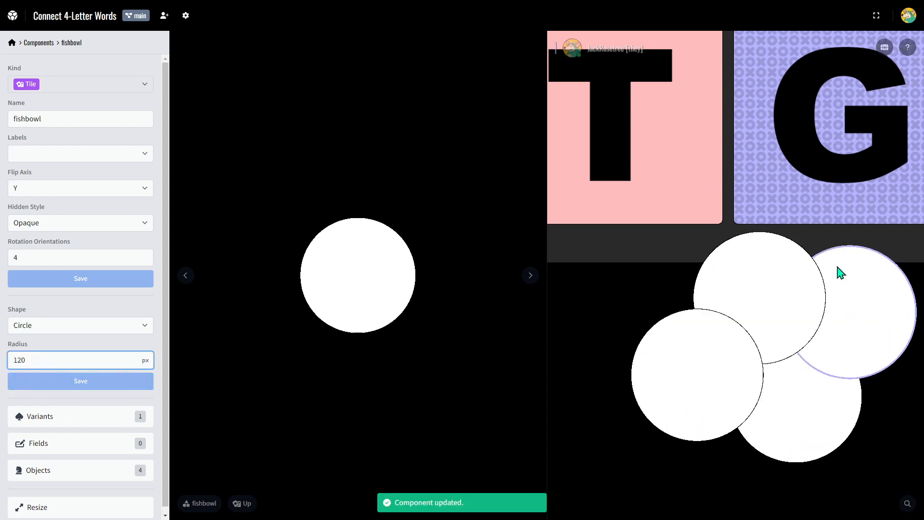
- Set the fishbowl circle's radius to 8 px, save it, and reposition one of the small circles on the table
left_click_drag(35, 358, 6, 362)
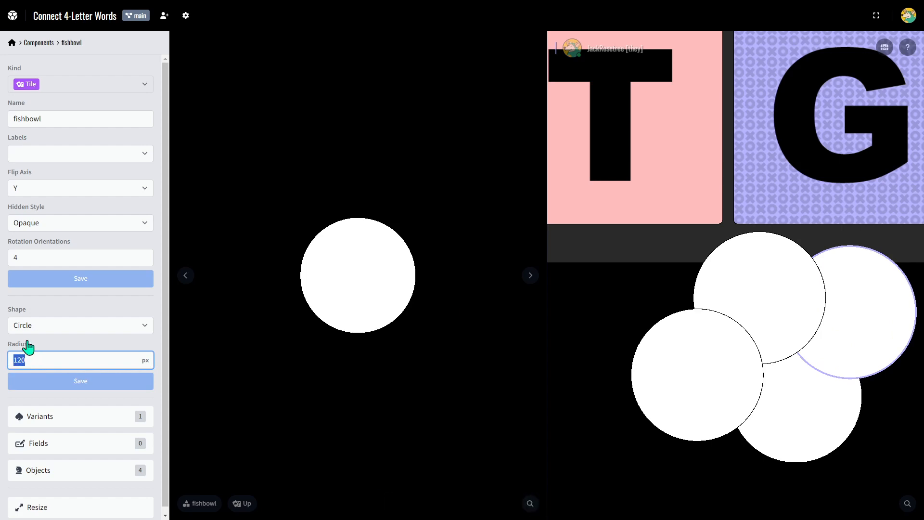
type("8")
key("Return")
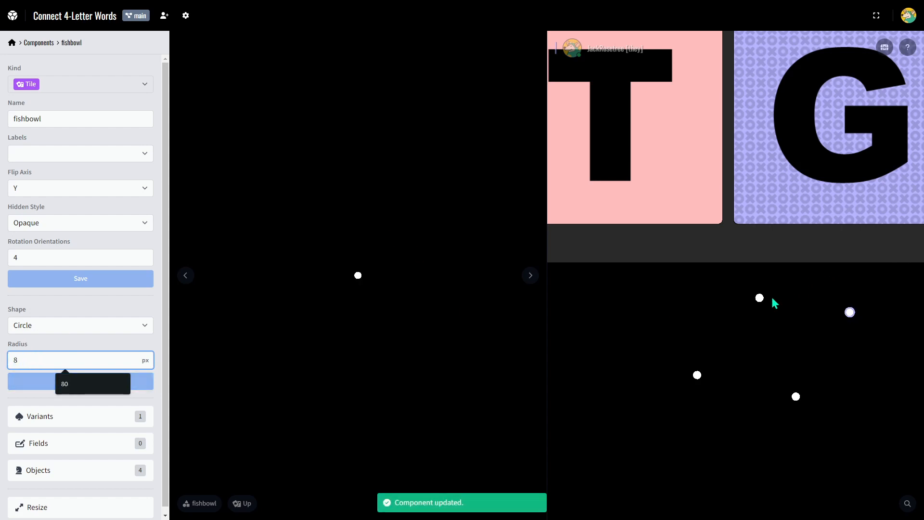
left_click_drag(759, 298, 738, 313)
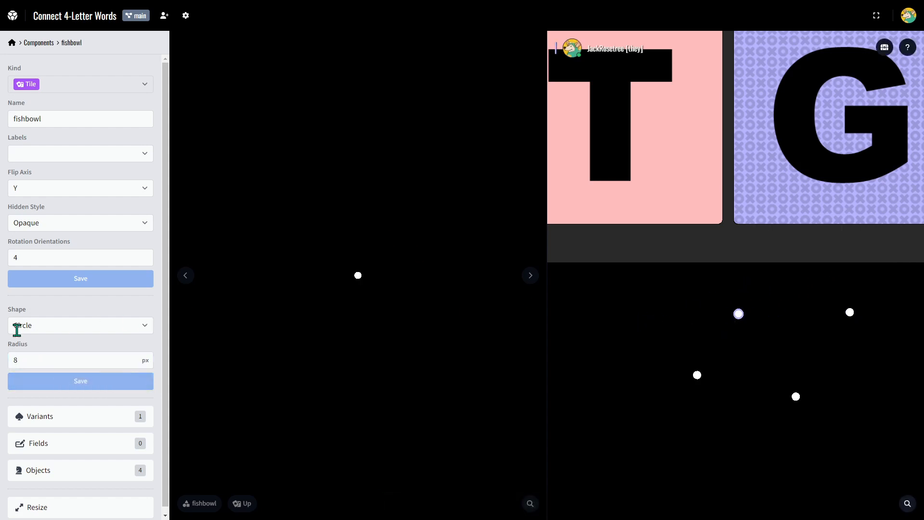
- Change the fishbowl component's shape to a rectangle 100 px wide and 100 px high and save it
left_click_drag(20, 360, 2, 368)
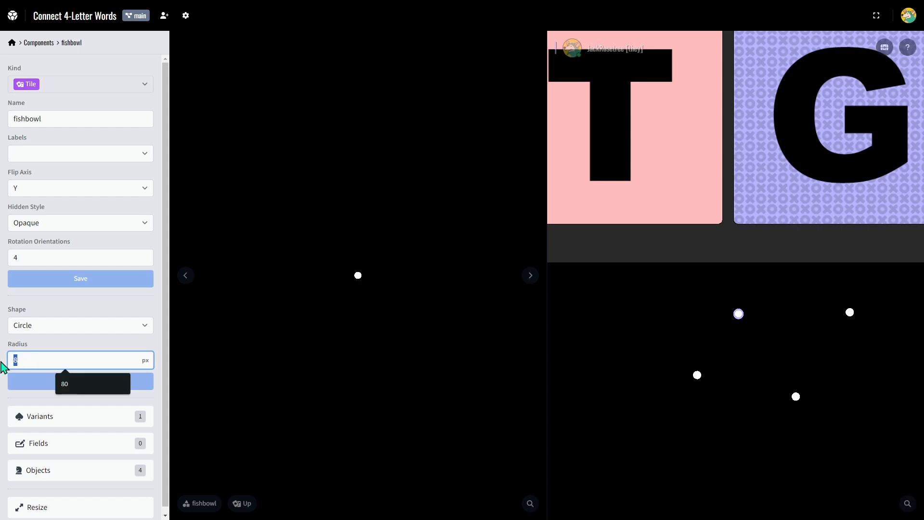
left_click(41, 323)
left_click(45, 350)
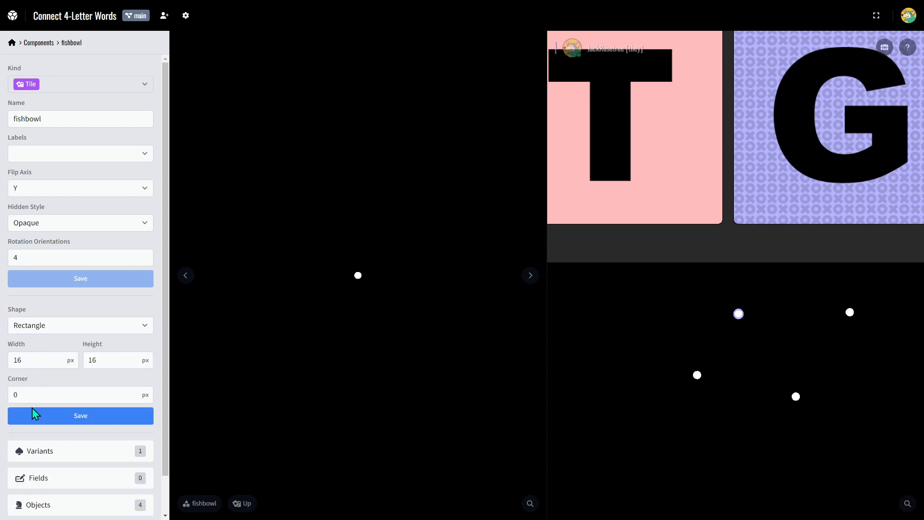
left_click(19, 360)
type("1")
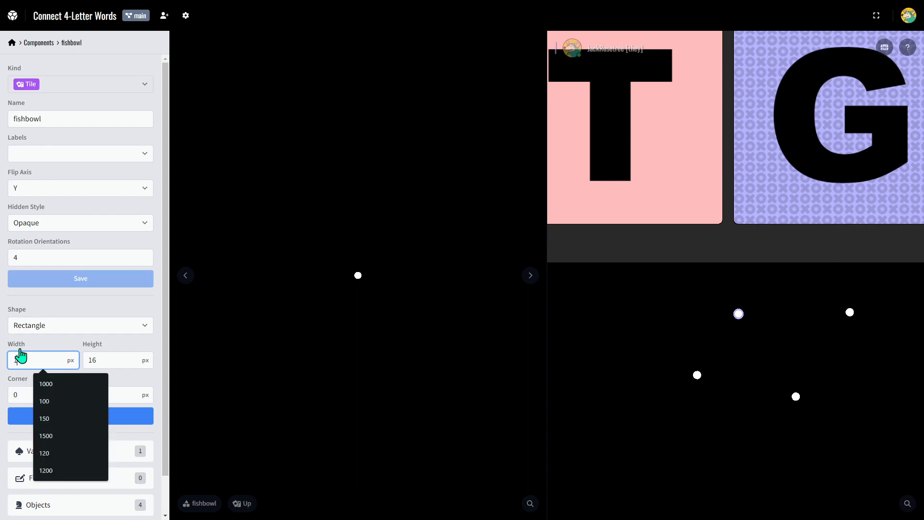
key("Tab")
type("100")
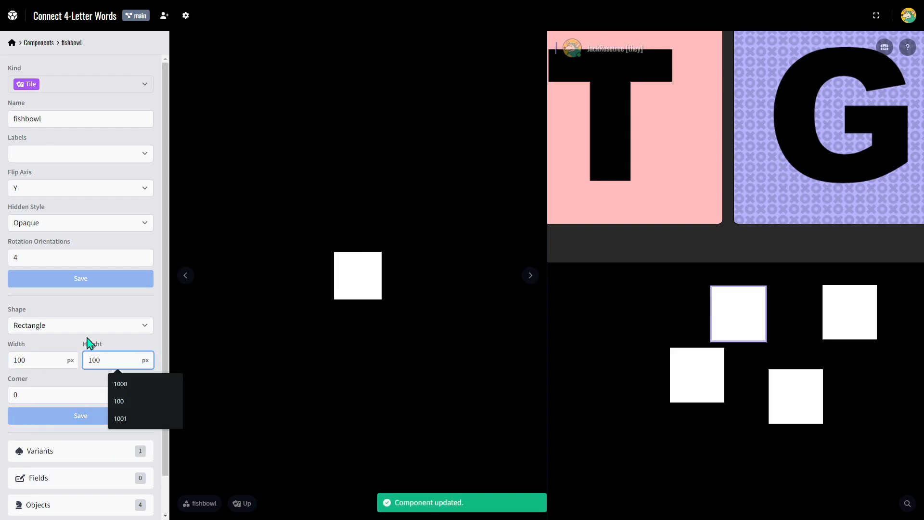
- Set the fishbowl rectangle's corner radius to 12 px, save it, and shift one tile slightly on the table
left_click(14, 394)
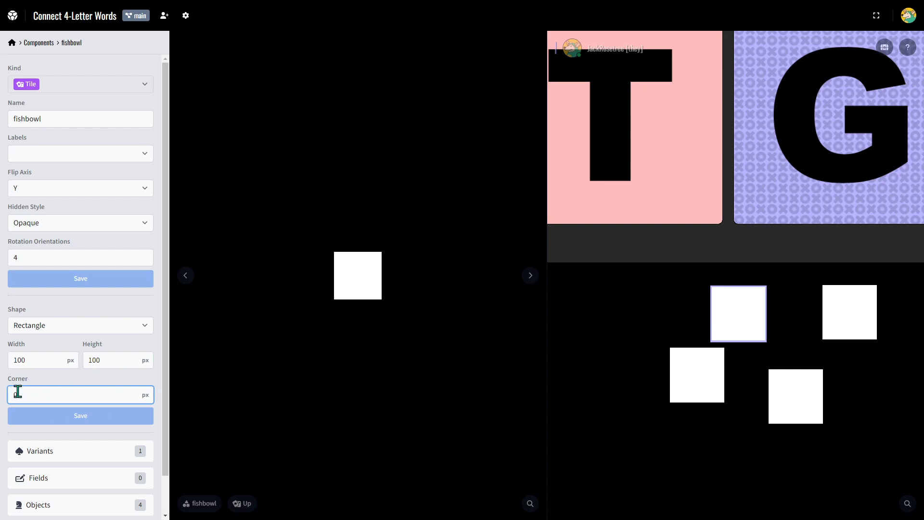
left_click_drag(17, 393, 1, 392)
type("12")
key("Return")
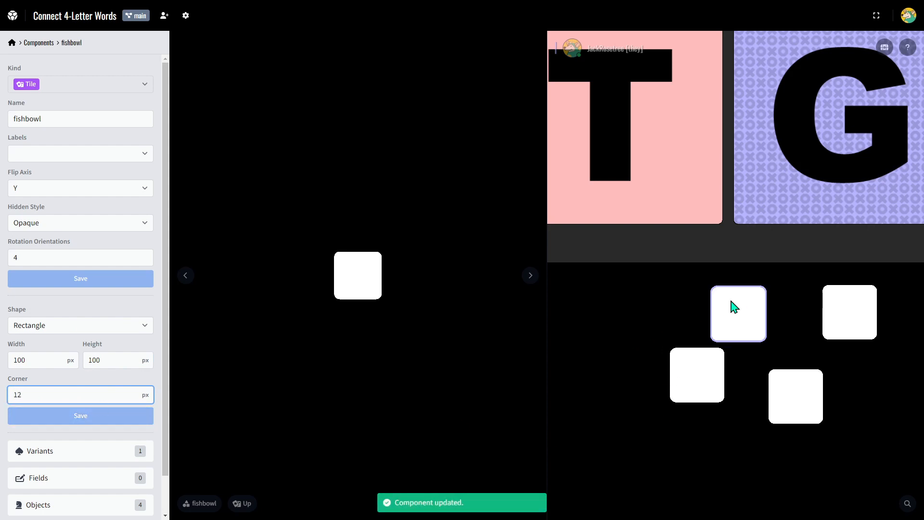
left_click_drag(735, 313, 755, 313)
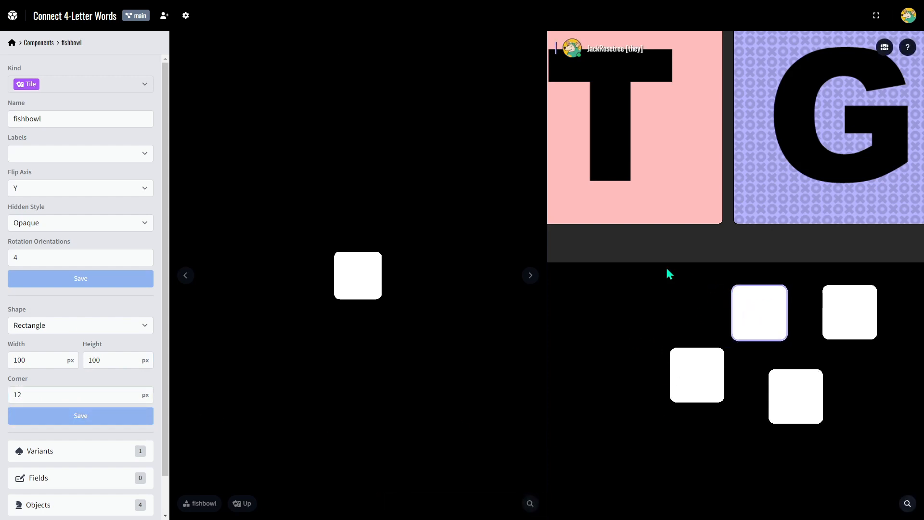
- Open Variant 1 from the fishbowl component's variants
scroll(99, 188, "down", 1)
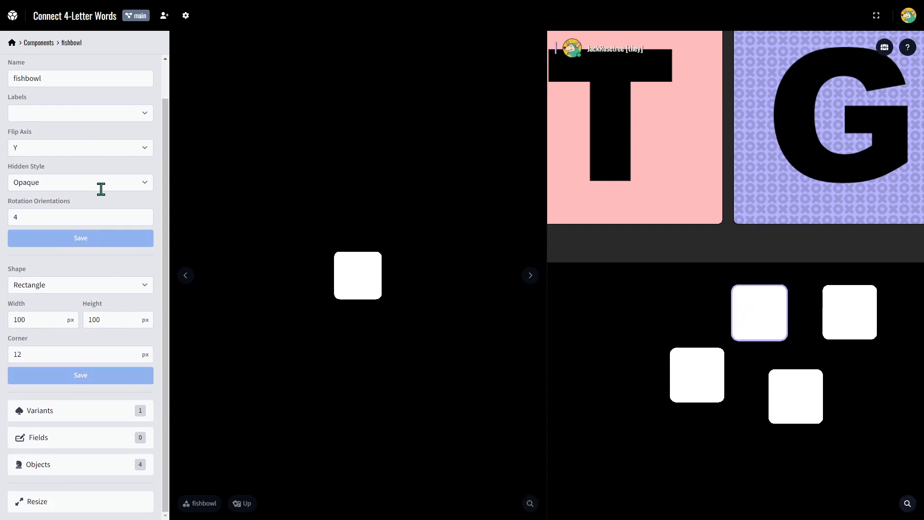
left_click(95, 418)
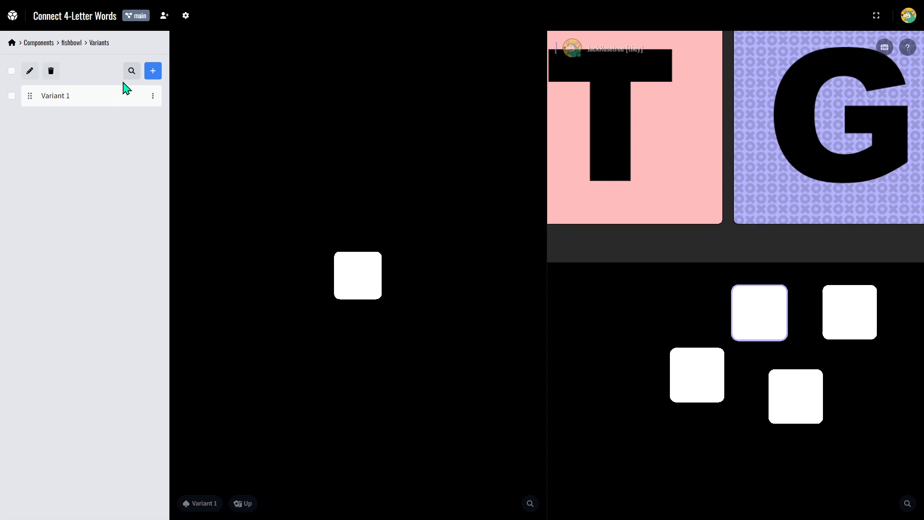
left_click(72, 43)
scroll(114, 427, "down", 1)
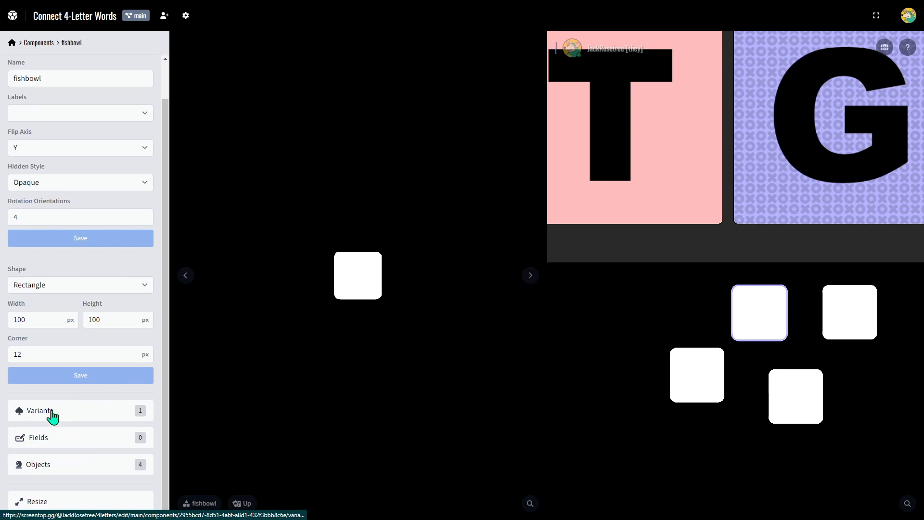
left_click(58, 417)
left_click(91, 99)
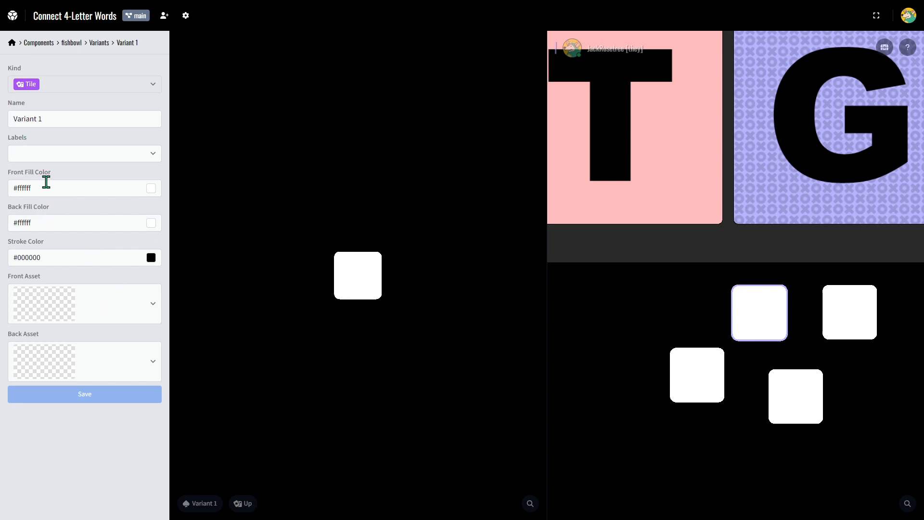
- Set Variant 1's front fill color to red #ce1515, save it, and flip a tile over and back
left_click(41, 186)
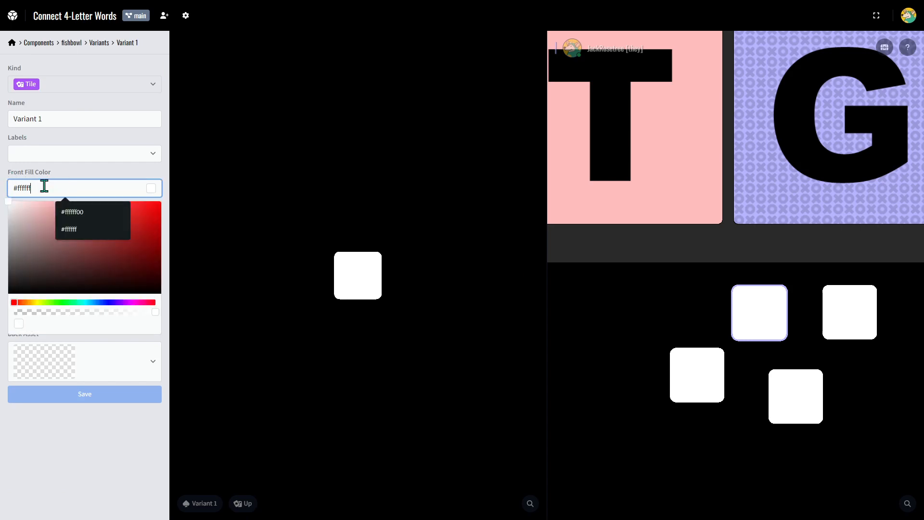
left_click(145, 219)
left_click(66, 396)
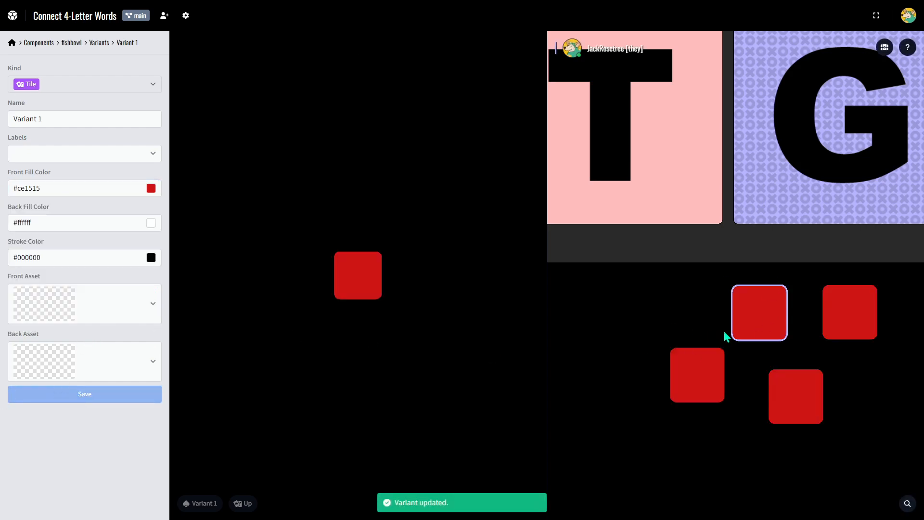
key("f")
key("f")
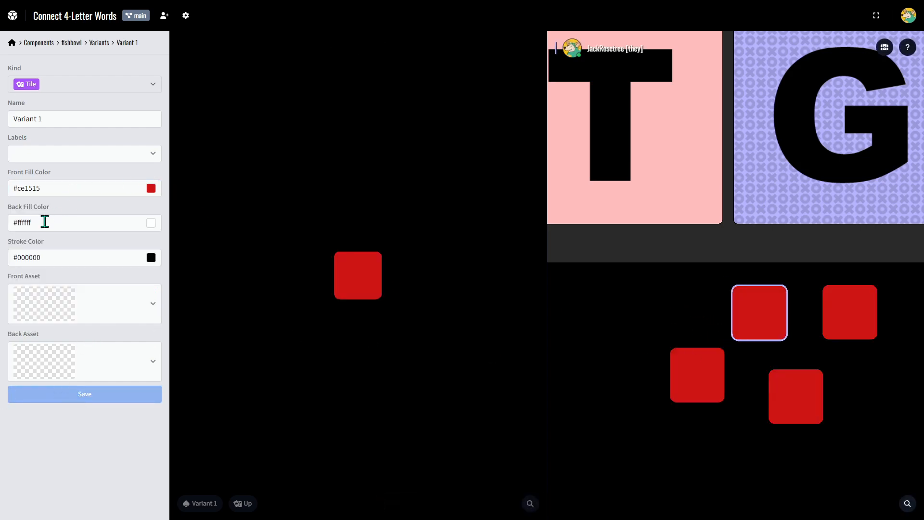
- Set Variant 1's back fill color to blue #3150dc and save the variant
left_click(39, 226)
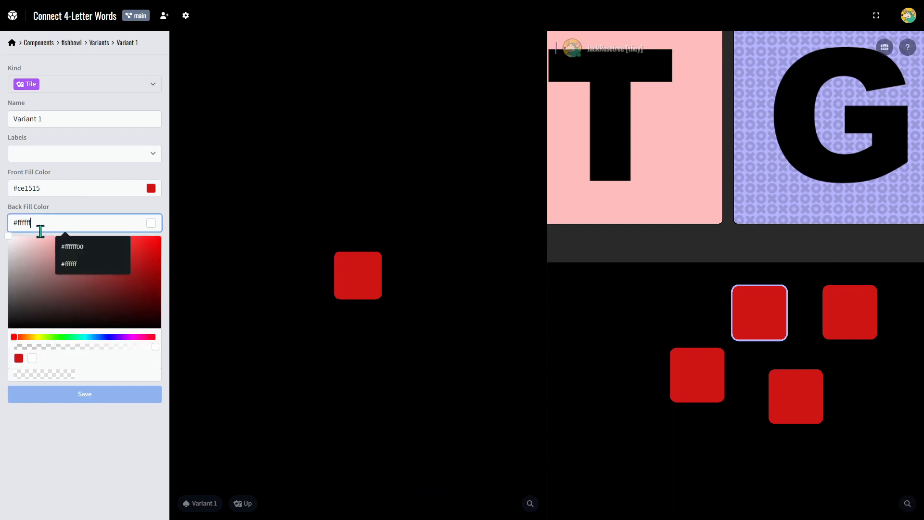
left_click(104, 337)
left_click(127, 249)
left_click(46, 436)
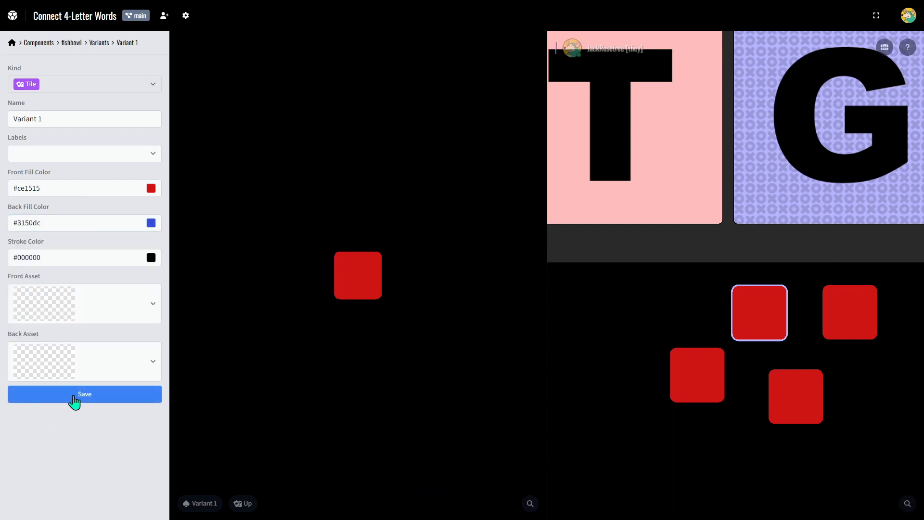
left_click(76, 399)
- Flip all four fishbowl tiles on the table over to their blue backs
key("f")
left_click(796, 414)
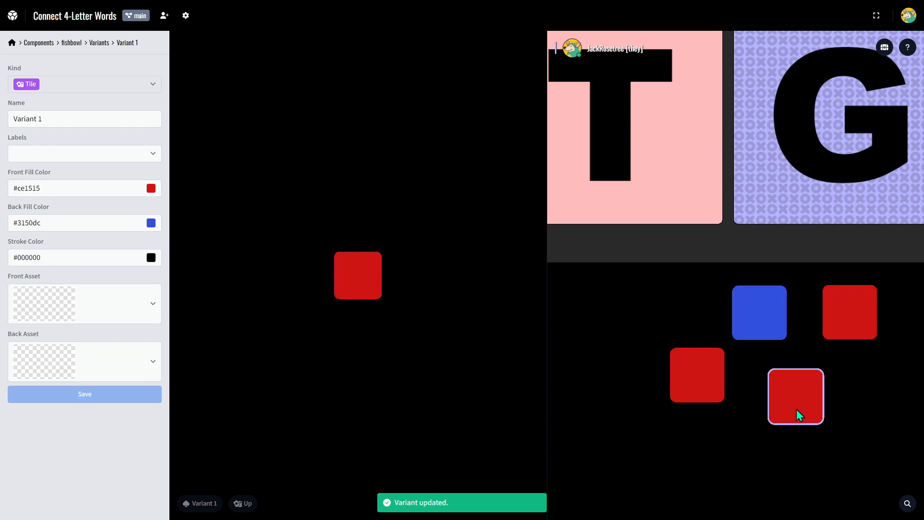
key("f")
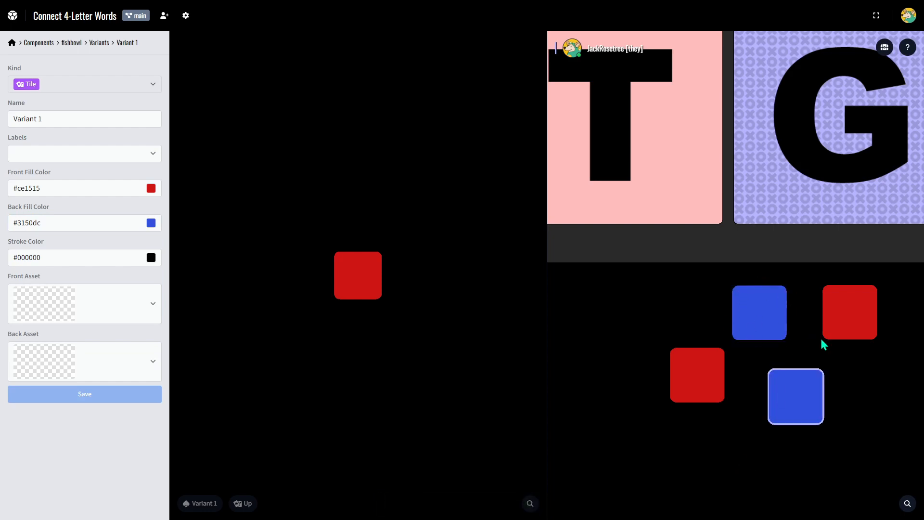
left_click(869, 314)
key("f")
left_click(687, 380)
key("f")
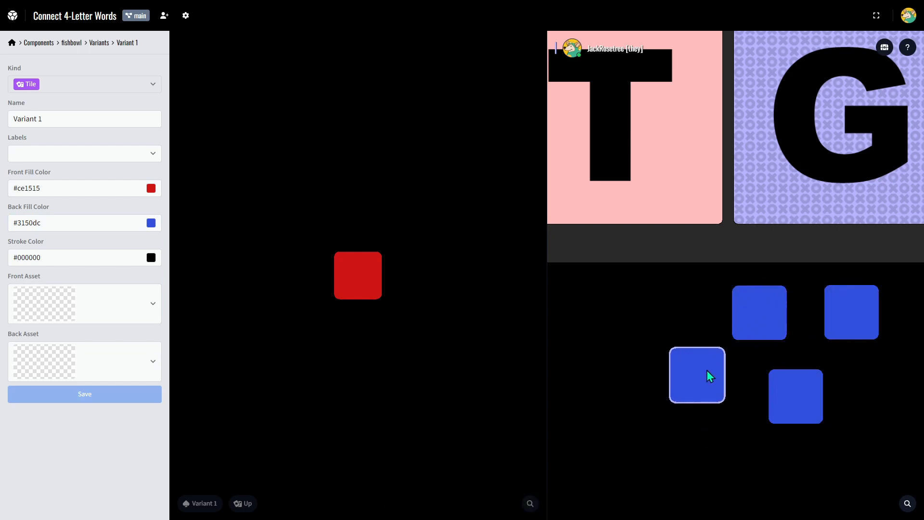
- Flip the upper-middle and lowest fishbowl tiles back to their red fronts
left_click(760, 331)
key("f")
left_click(792, 395)
key("f")
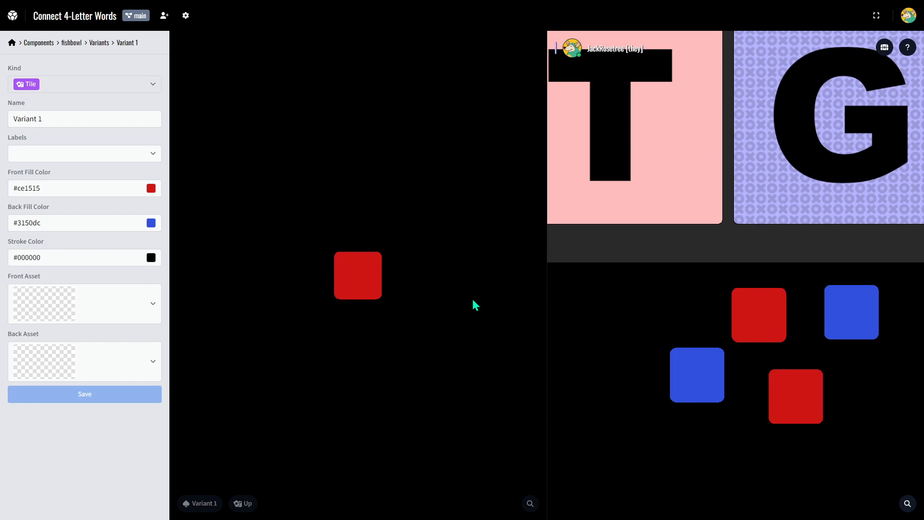
- Check the stroke color setting and move the upper red fishbowl tile onto the lower edge of the T letter tile
left_click(21, 255)
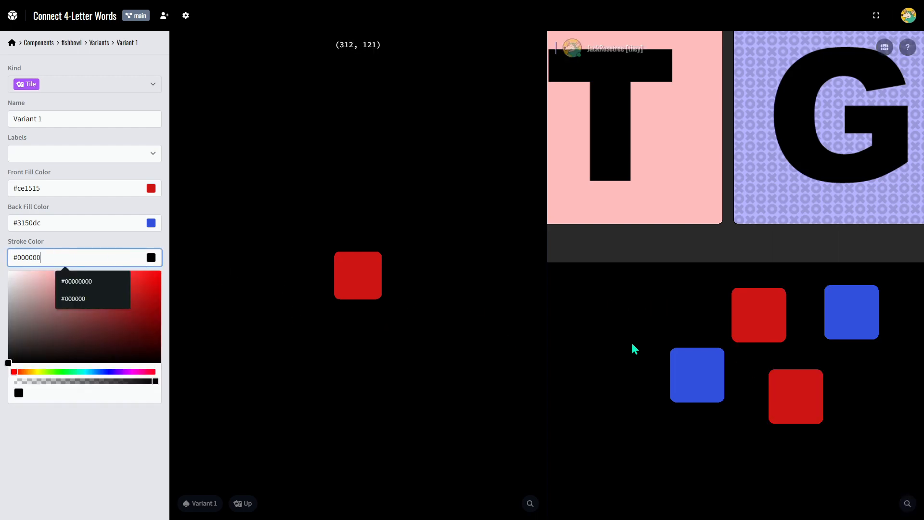
left_click(757, 308)
left_click_drag(757, 308, 691, 215)
left_click(665, 284)
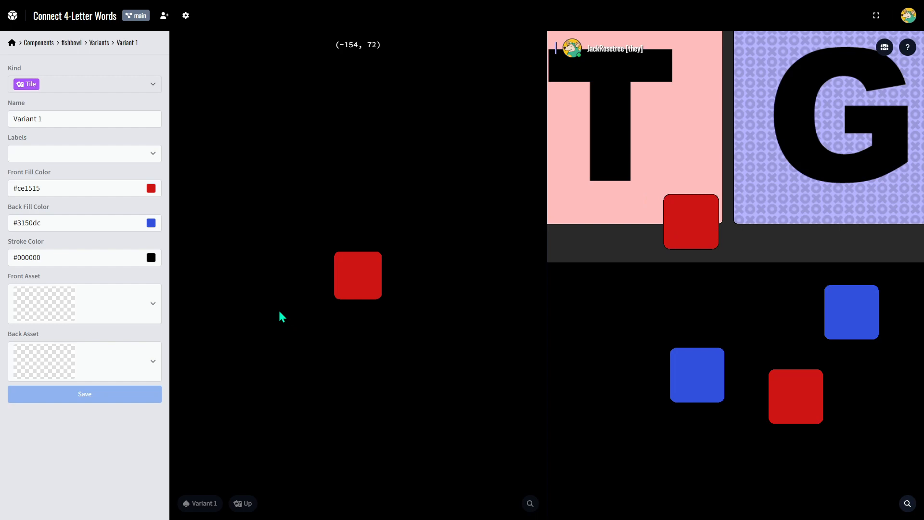
- Make Variant 1's stroke color fully transparent (#00000000) and save the variant
left_click(74, 258)
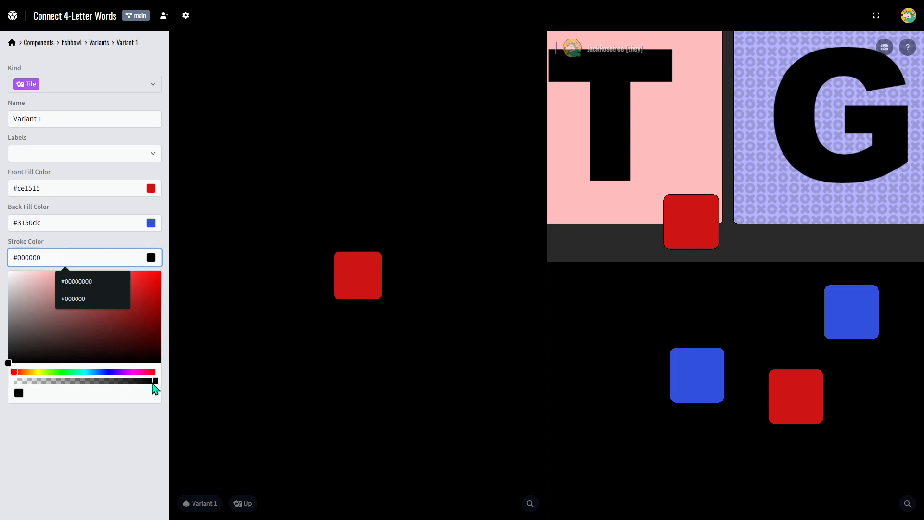
left_click_drag(152, 384, 122, 384)
left_click_drag(18, 383, 5, 385)
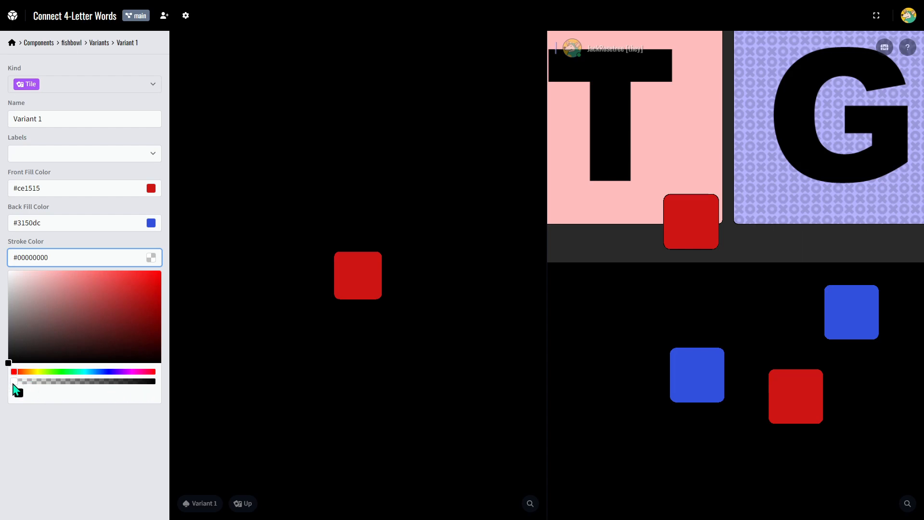
left_click(68, 448)
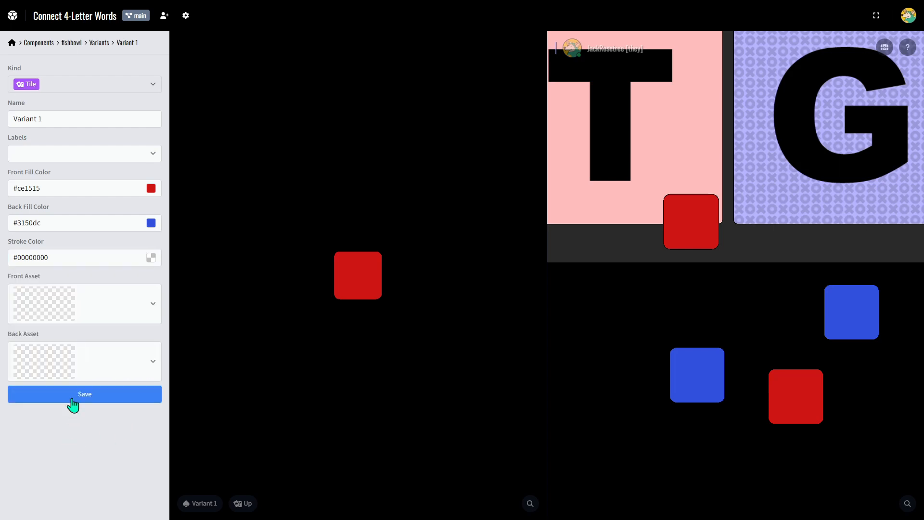
left_click(71, 398)
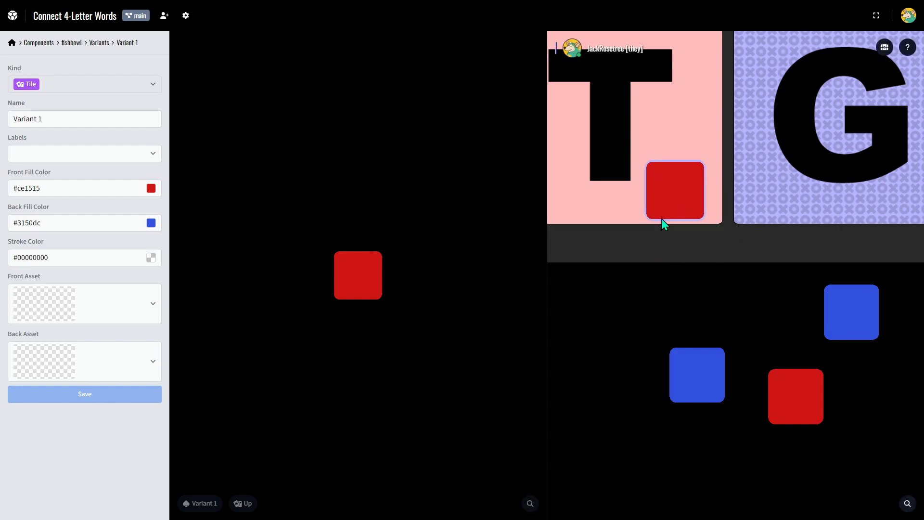
- Move the HAND SIZE scale over the bottom row of letter tiles and return it below the board
scroll(659, 304, "down", 3)
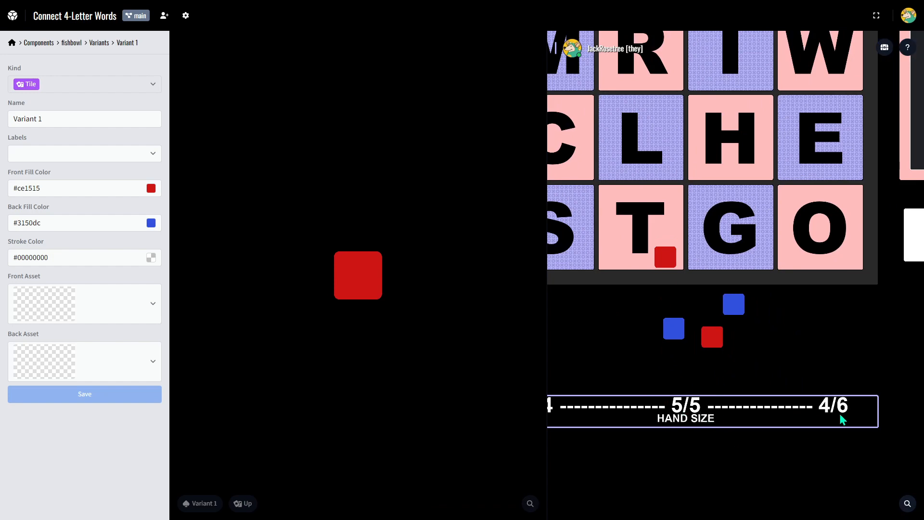
left_click_drag(699, 423, 677, 221)
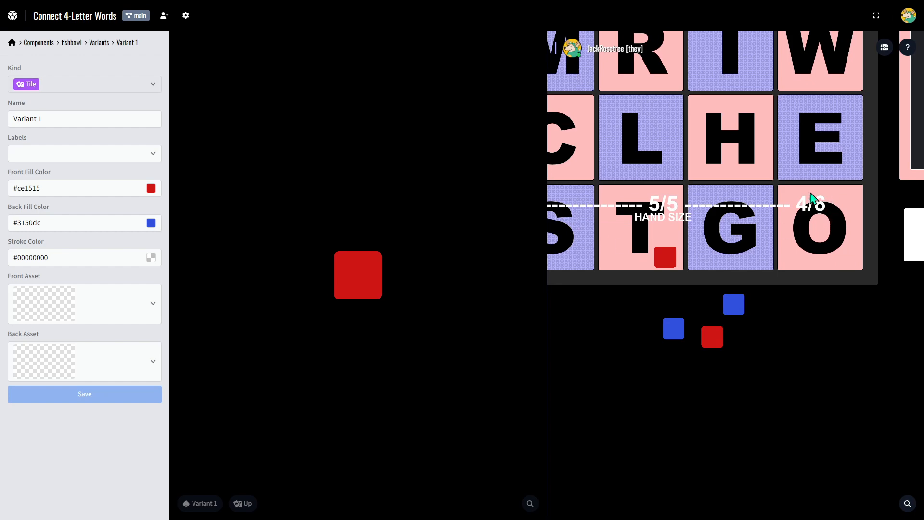
left_click_drag(657, 202, 685, 402)
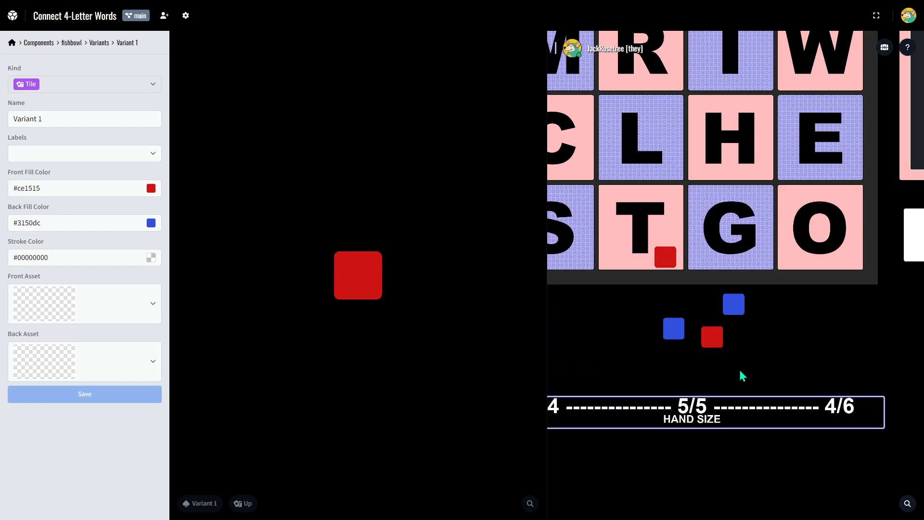
left_click(741, 374)
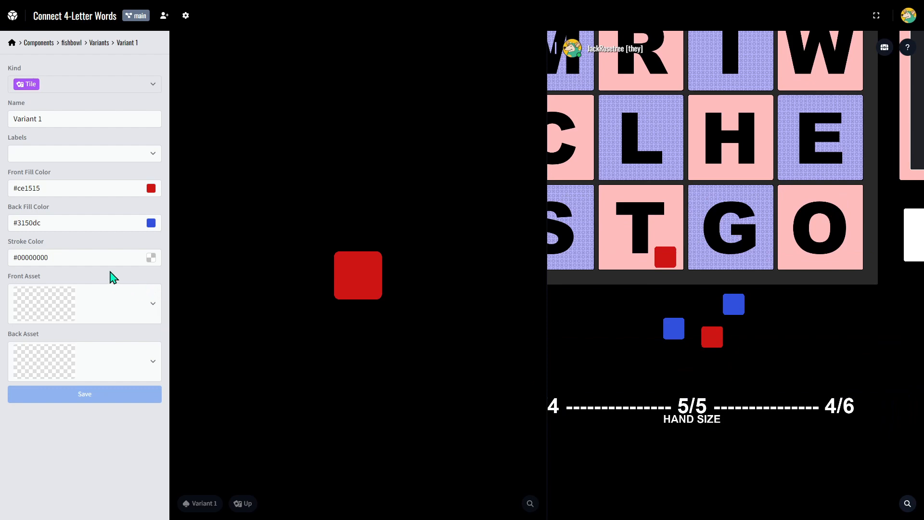
- Move the red fishbowl tile off the T letter tile, back beside the other fishbowl tiles
scroll(694, 319, "up", 3)
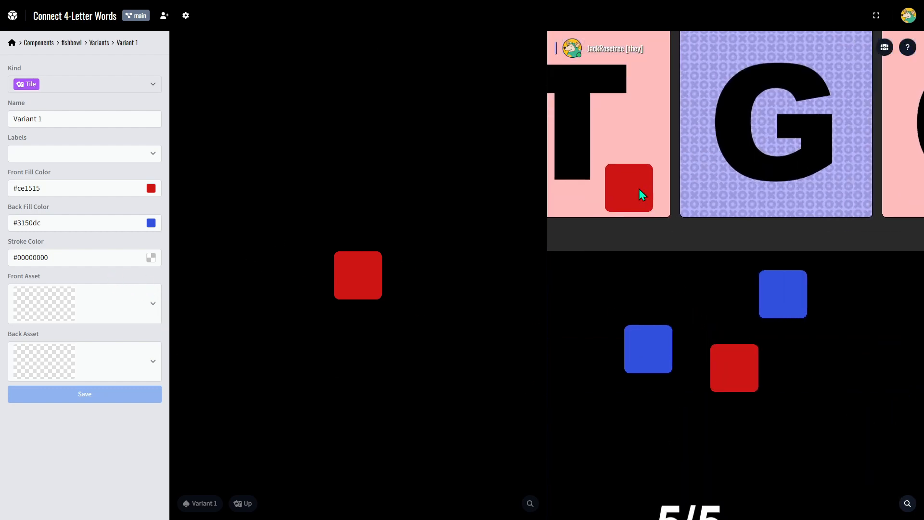
left_click_drag(641, 194, 691, 288)
- Browse the assets available for Variant 1's front without choosing one, and open the project's Assets list
left_click(70, 306)
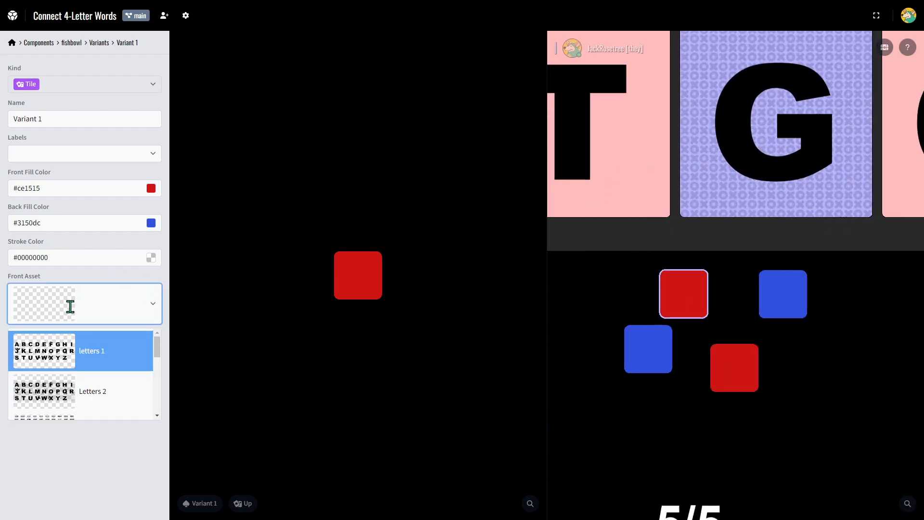
scroll(114, 365, "down", 5)
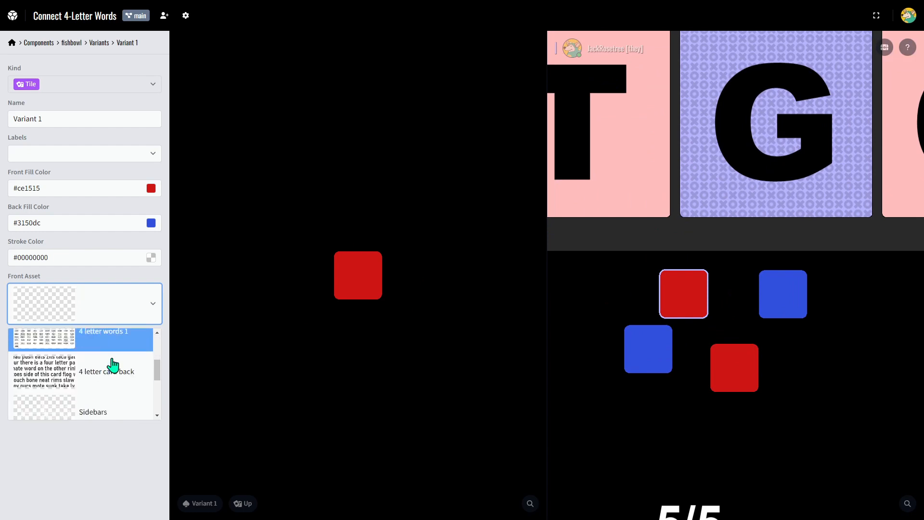
left_click(119, 453)
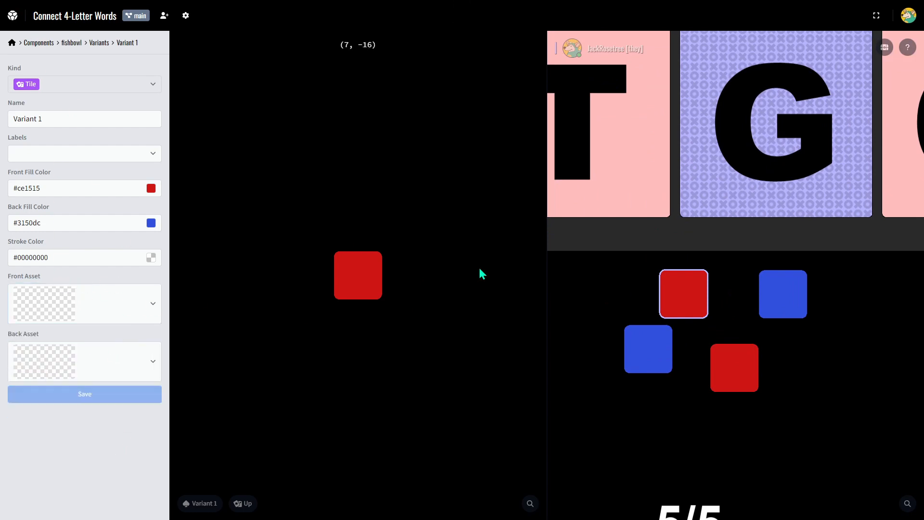
left_click(13, 44)
left_click(63, 70)
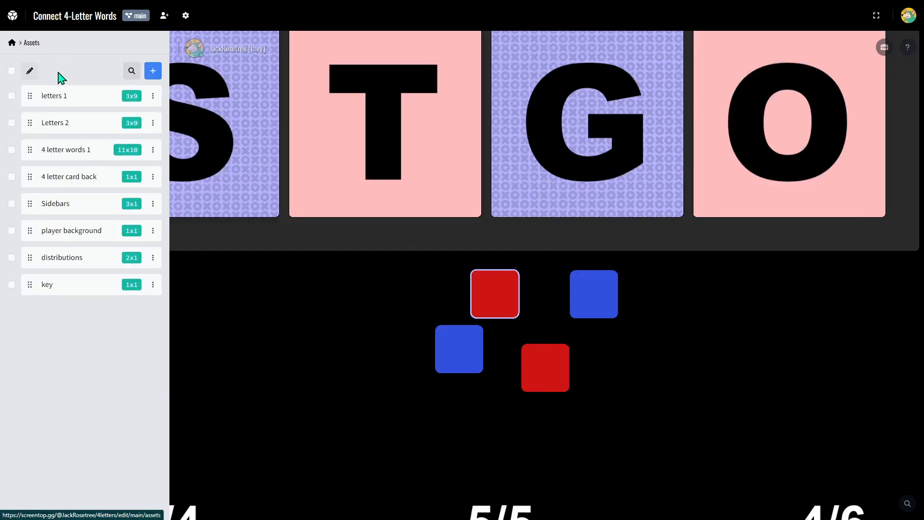
- Create a new asset in the project and rename it as fishbowl
left_click(154, 71)
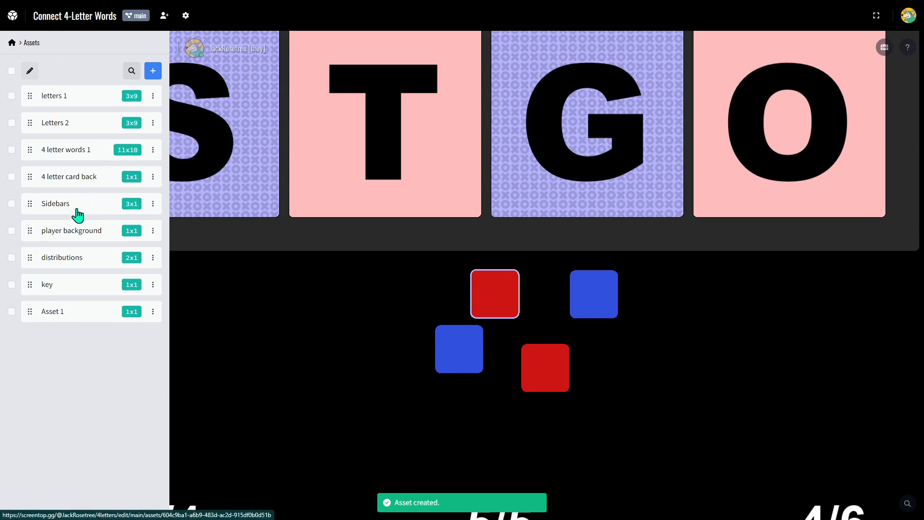
left_click(58, 317)
left_click_drag(38, 84, 2, 83)
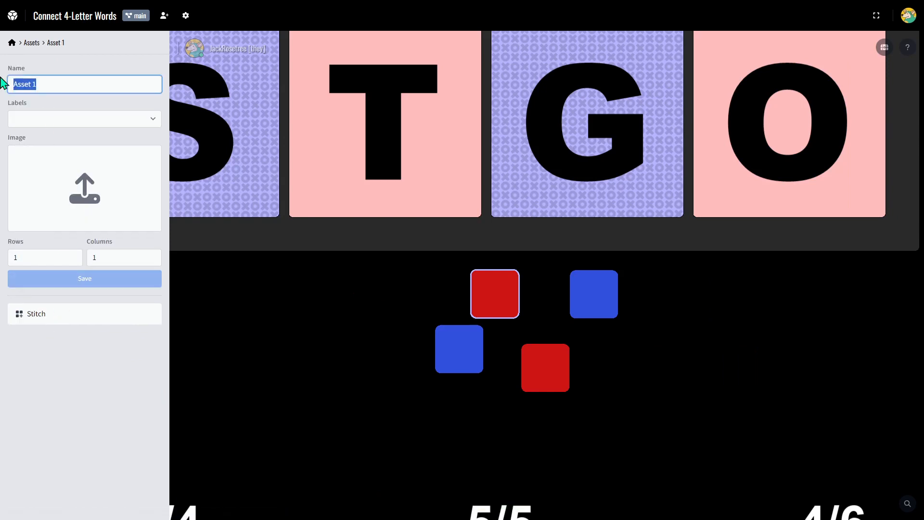
type("fishbo")
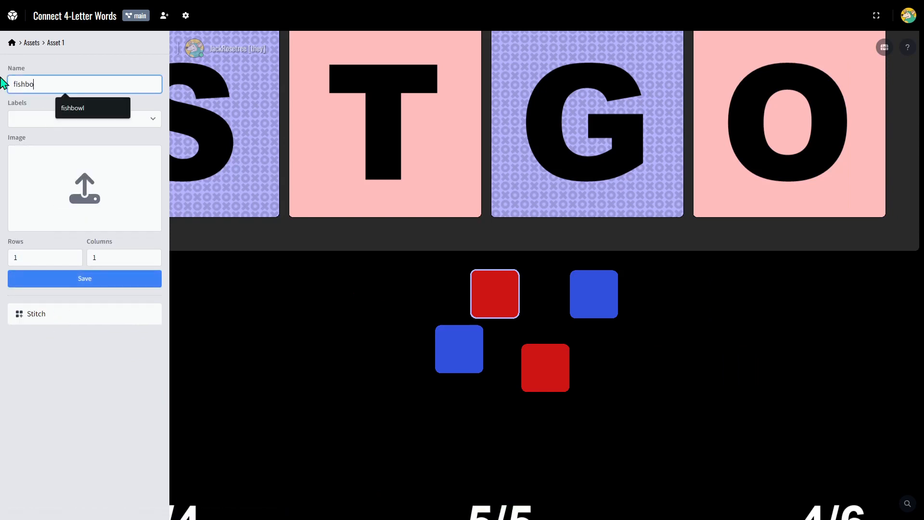
type("wl")
key("Return")
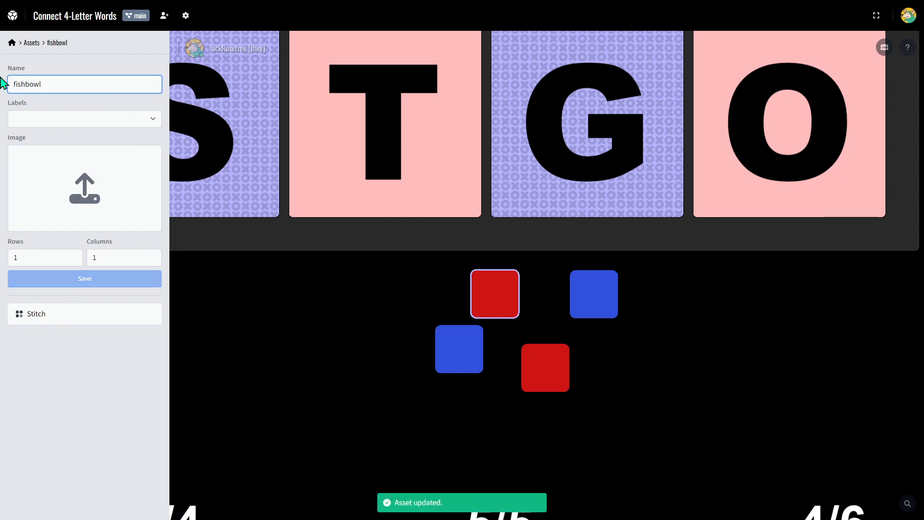
- Search the Game Icons Black folder for fish, load fish-cooked.png as the fishbowl asset's image and save the asset
left_click(70, 182)
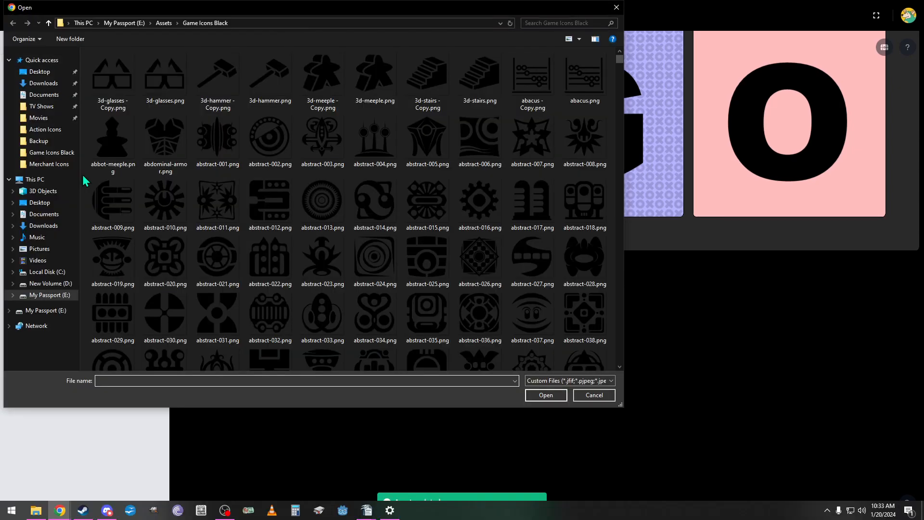
left_click(562, 24)
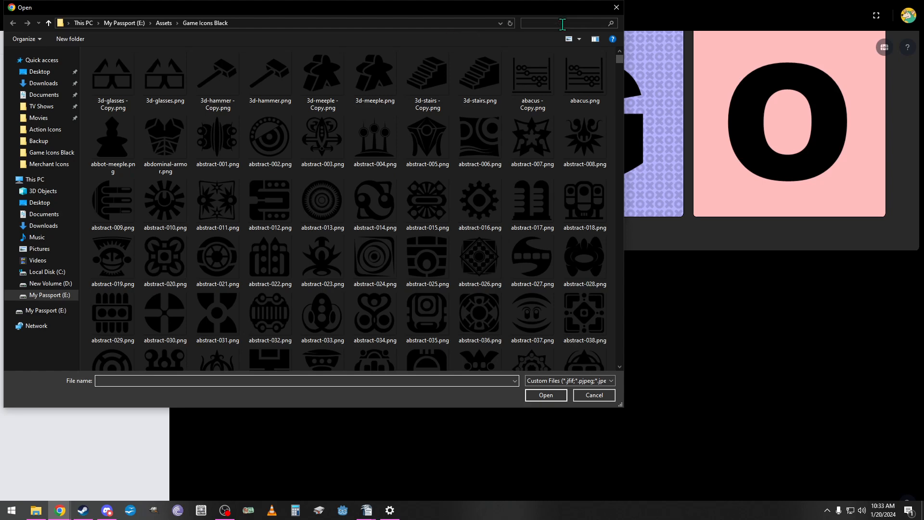
type("fish")
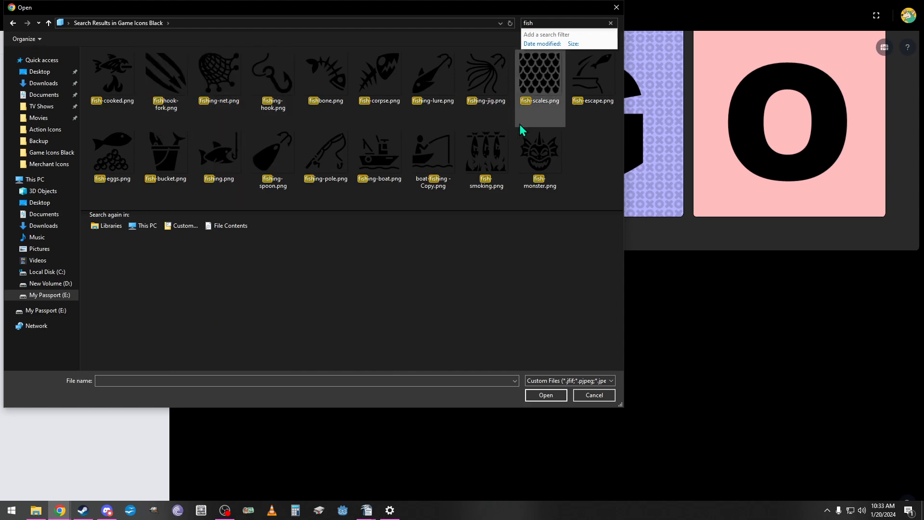
double_click(107, 86)
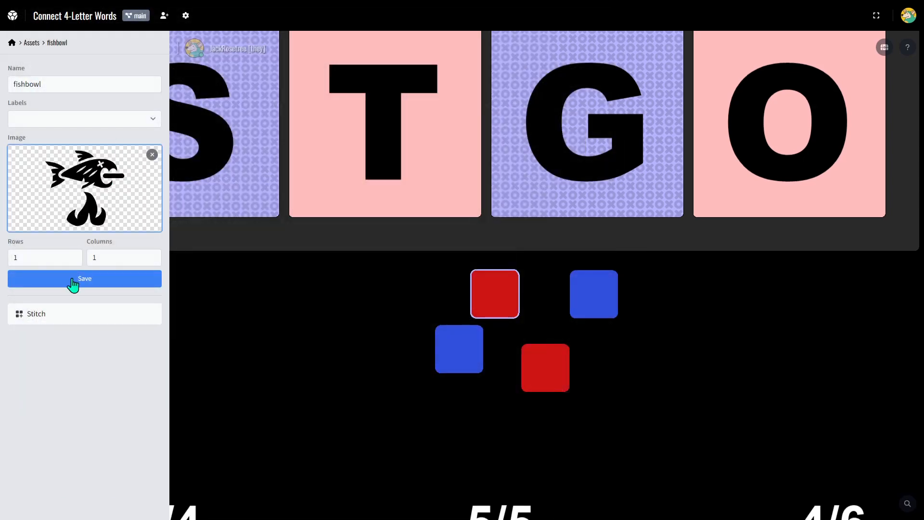
left_click(72, 280)
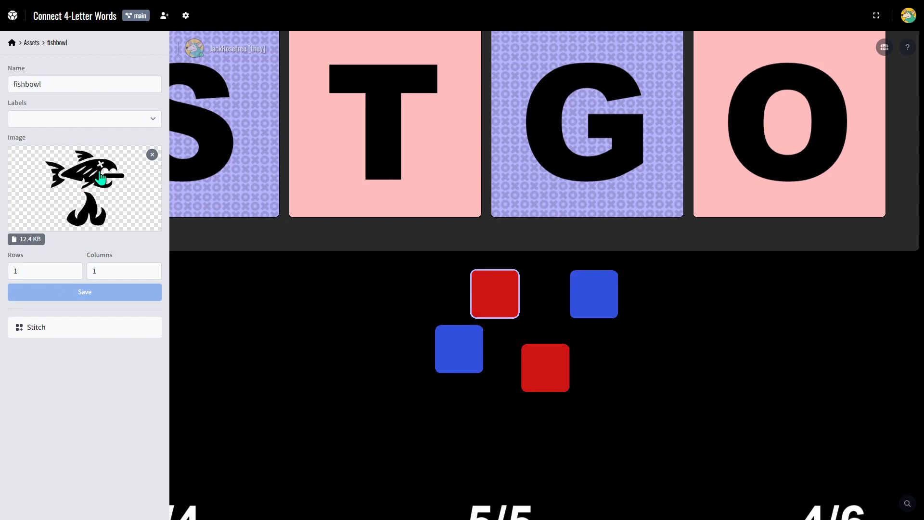
left_click(25, 269)
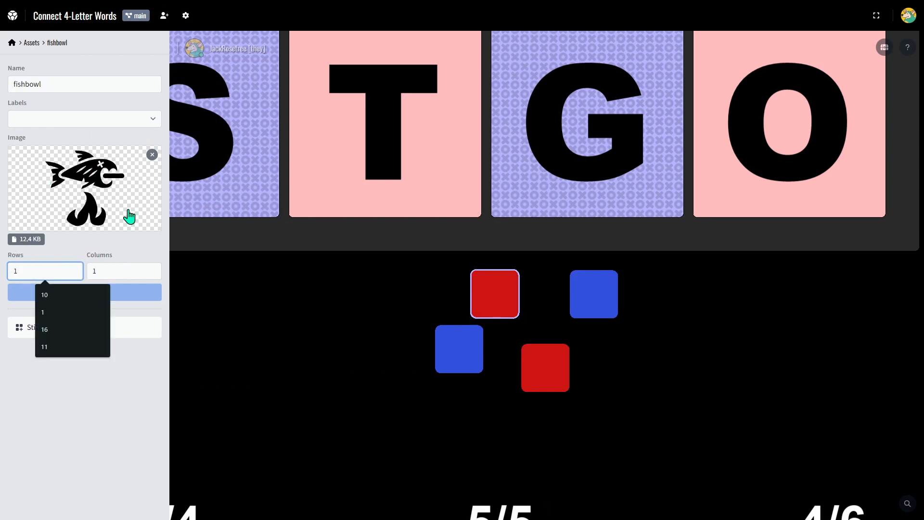
- Open the fishbowl tile component and rename it as fish hook
left_click(12, 43)
left_click(65, 97)
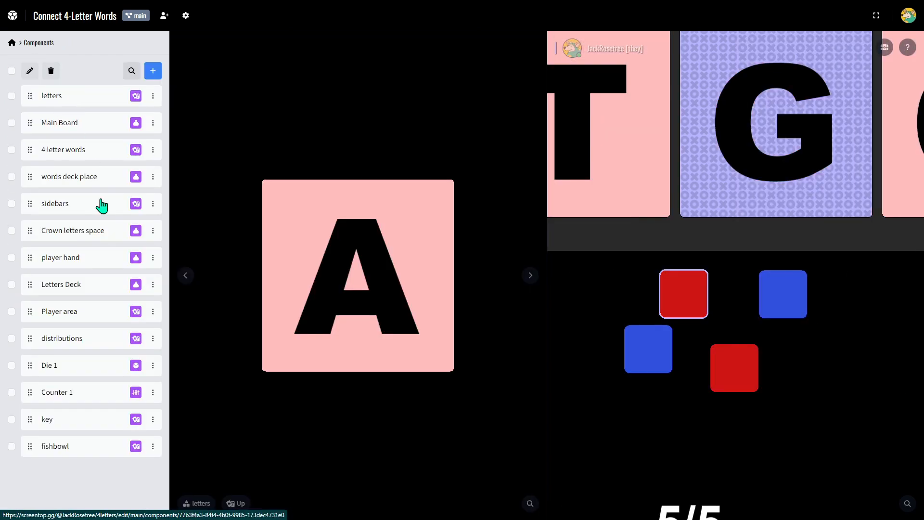
left_click(78, 452)
scroll(94, 254, "down", 2)
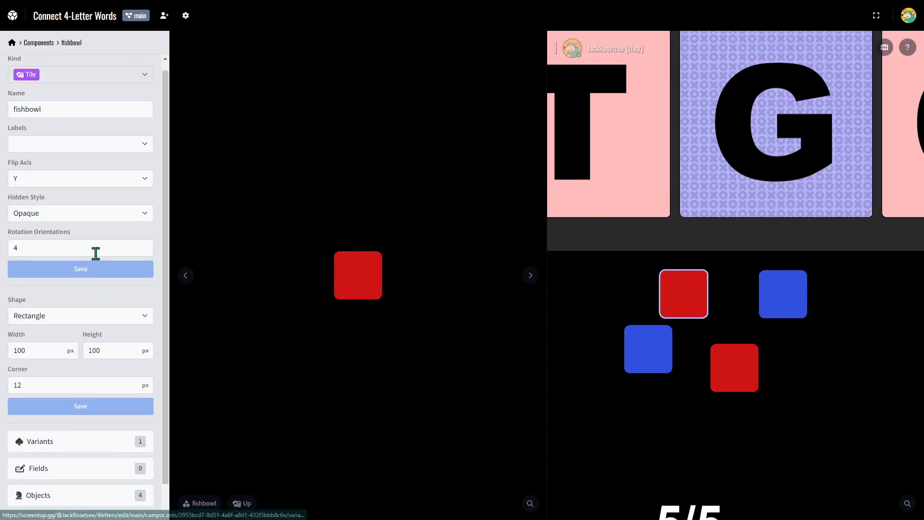
scroll(76, 164, "up", 2)
left_click_drag(41, 118, 1, 125)
type("fi")
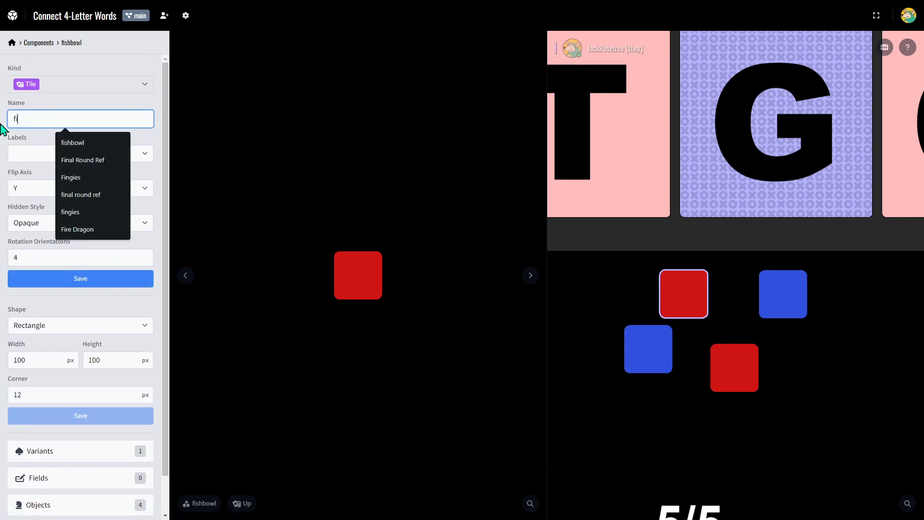
type("sh hook")
key("Return")
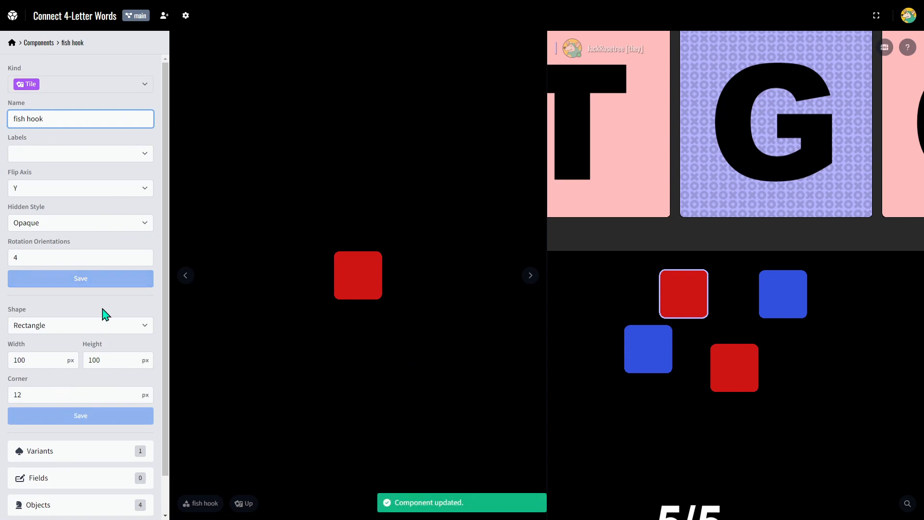
- Set the front asset of the fish hook component's Variant 1 to fishbowl, index 1, and save the variant
scroll(103, 315, "down", 1)
left_click(91, 410)
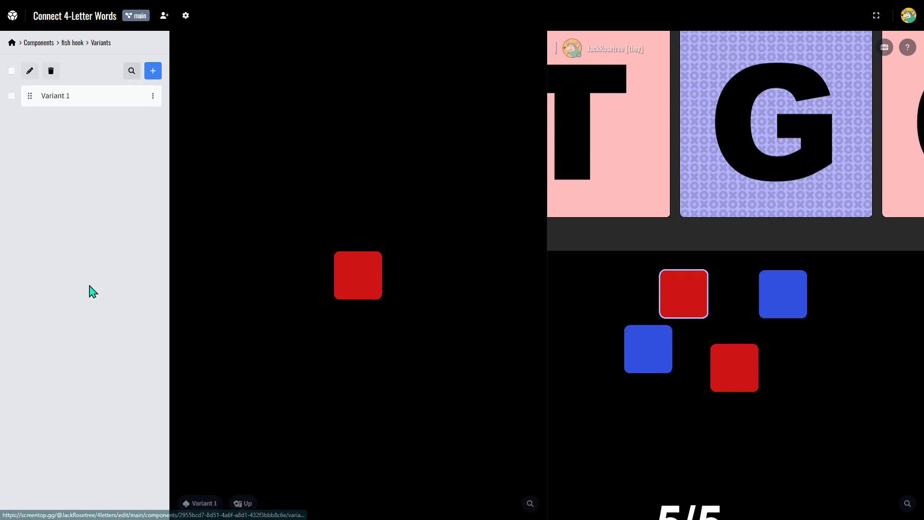
left_click(95, 103)
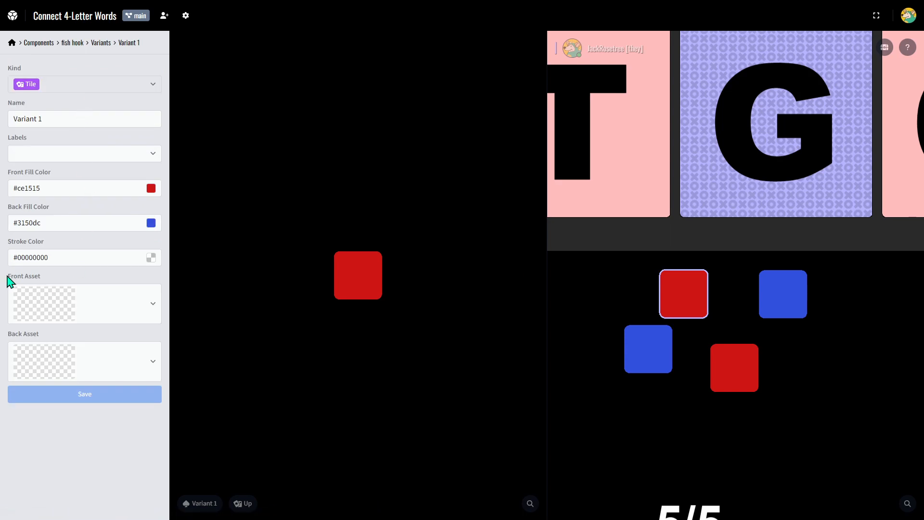
left_click(85, 304)
scroll(123, 376, "down", 4)
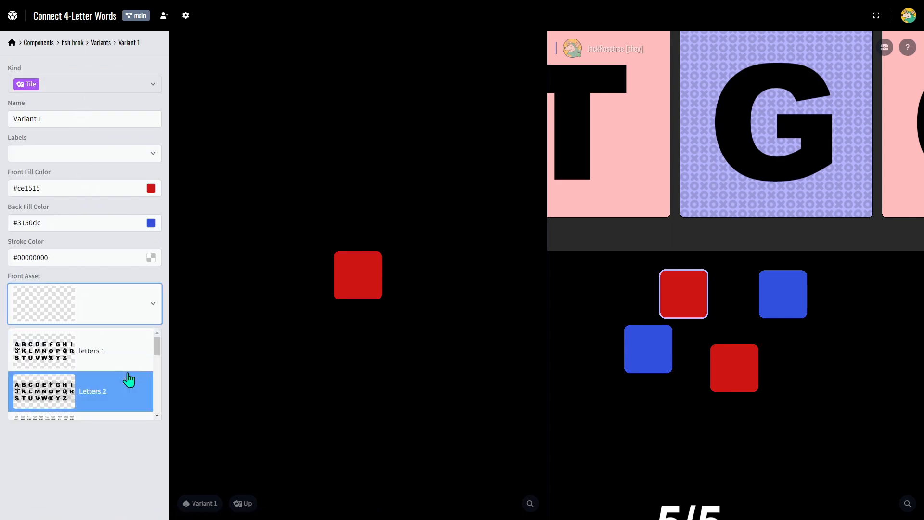
scroll(114, 352, "down", 2)
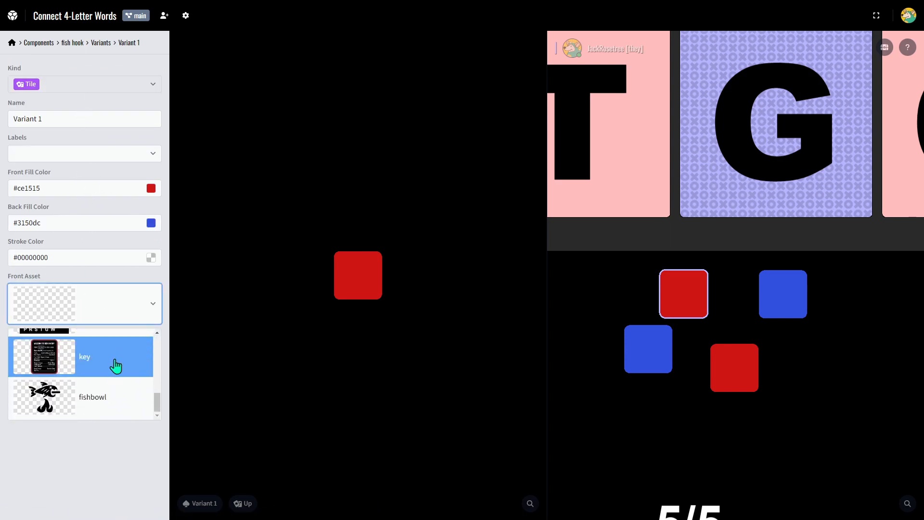
left_click(86, 407)
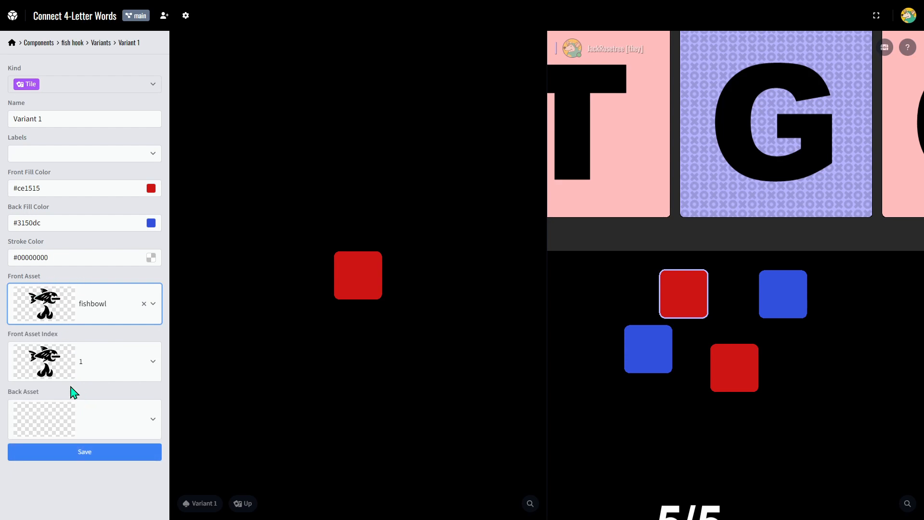
left_click(71, 364)
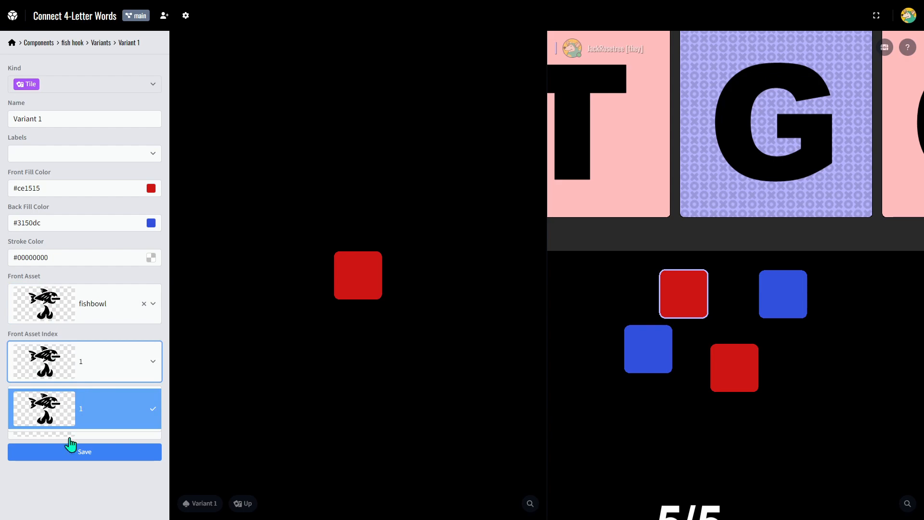
left_click(68, 486)
left_click(89, 455)
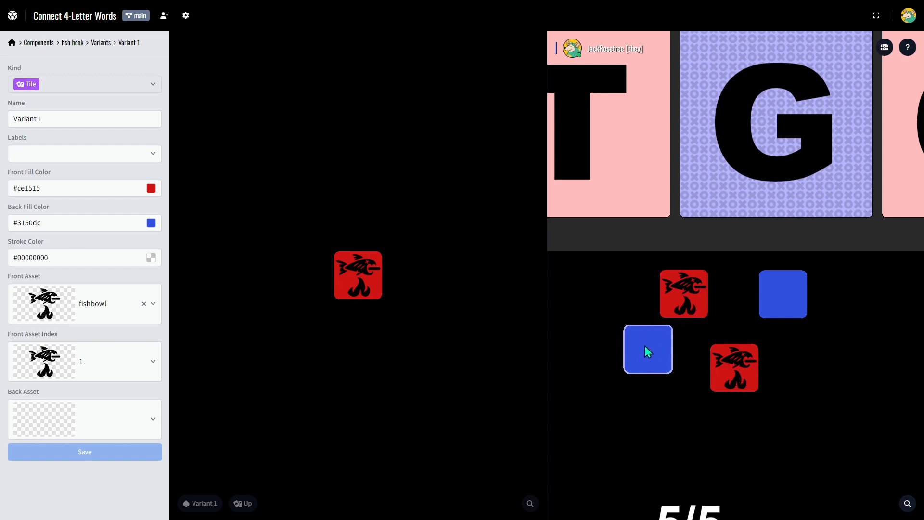
- Flip the two red fish tiles below the board to check their backs
left_click(685, 308)
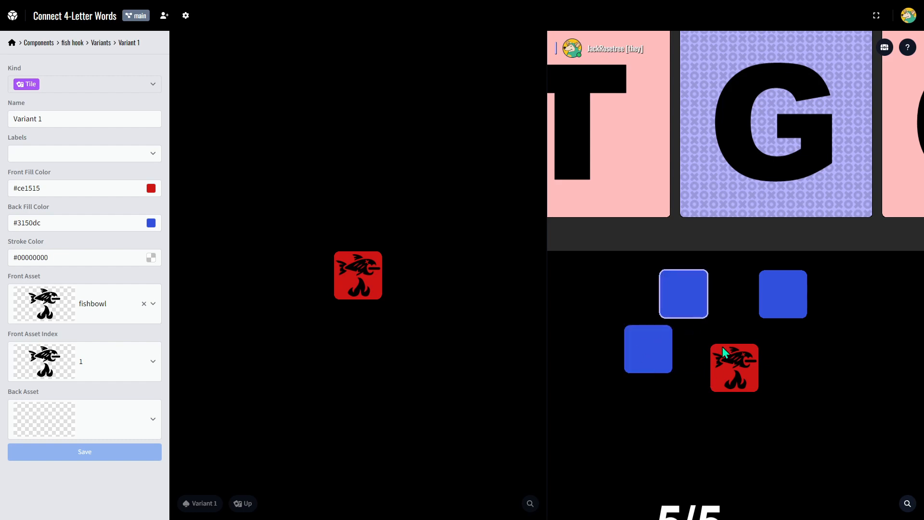
left_click(735, 342)
left_click(748, 390)
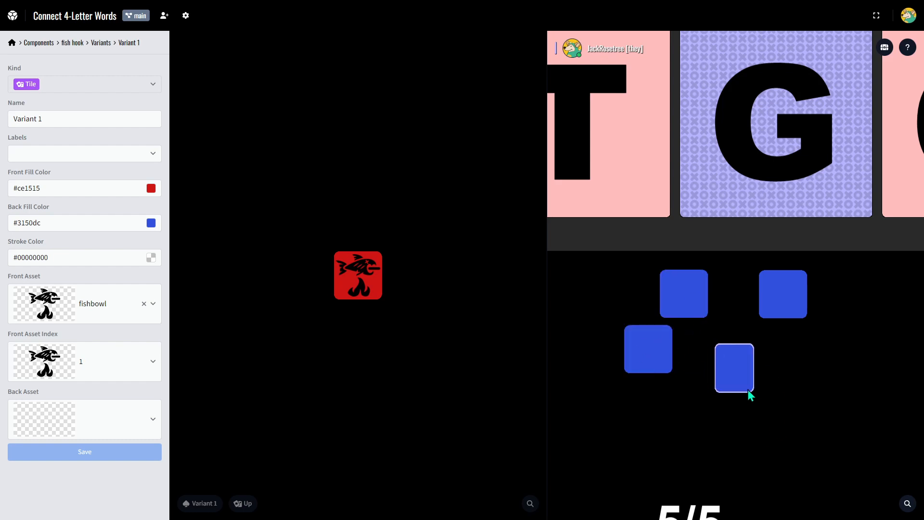
- Set Variant 1's back asset to fishbowl, index 1, and save the variant
left_click(95, 417)
scroll(80, 365, "down", 5)
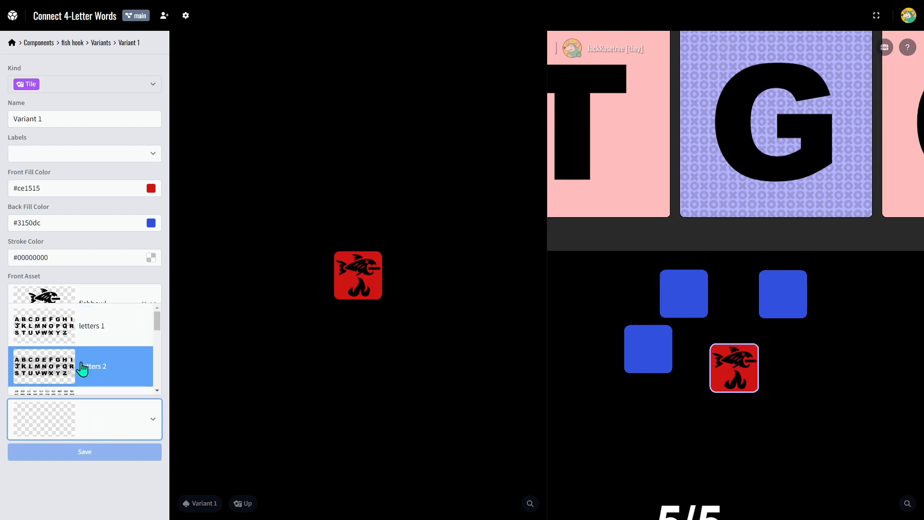
left_click(81, 362)
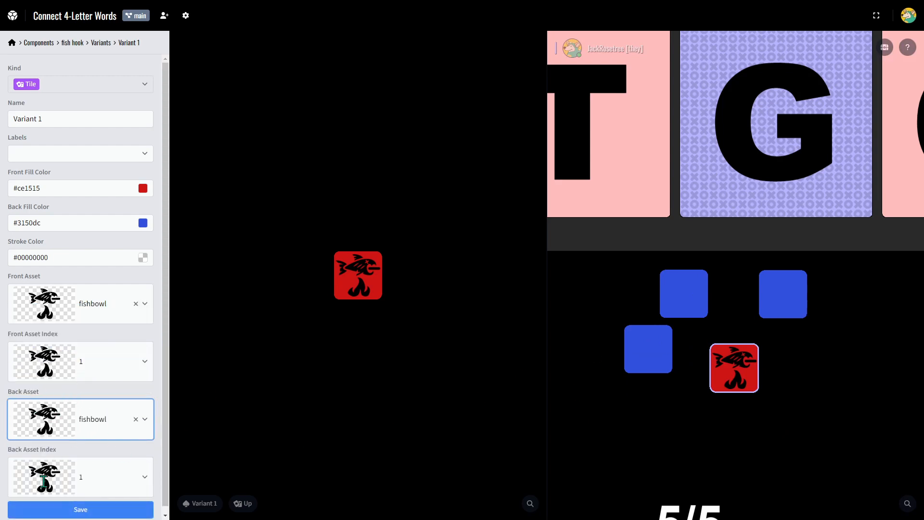
left_click(67, 511)
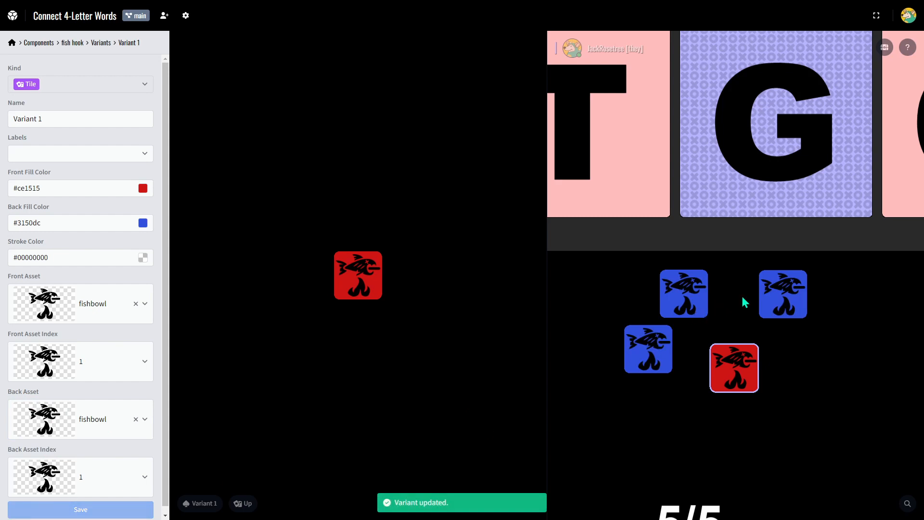
- Flip the three blue fish tiles below the board to their red front side
left_click(768, 299)
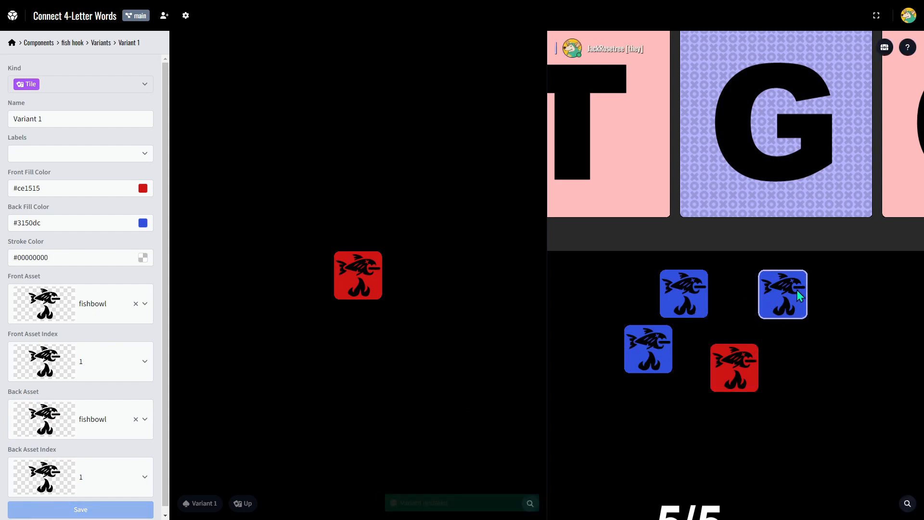
key("f")
left_click(706, 294)
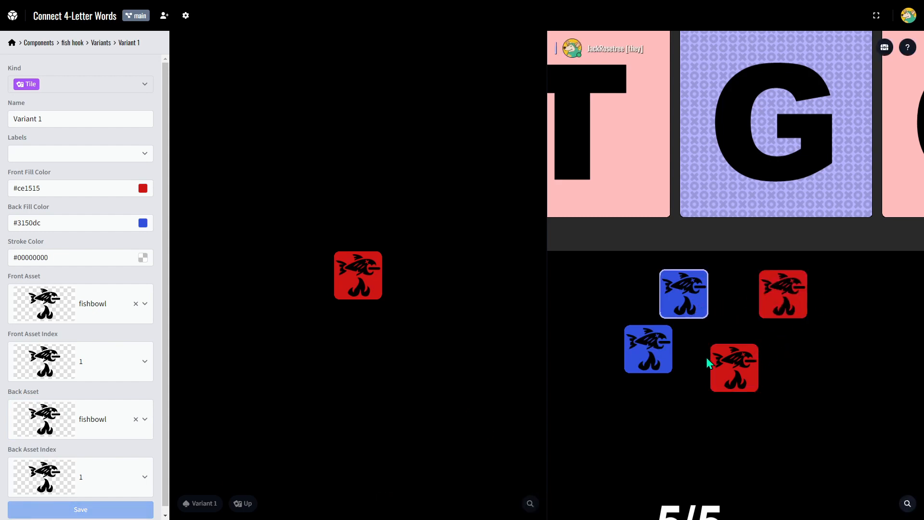
key("f")
left_click(644, 348)
key("f")
left_click(688, 408)
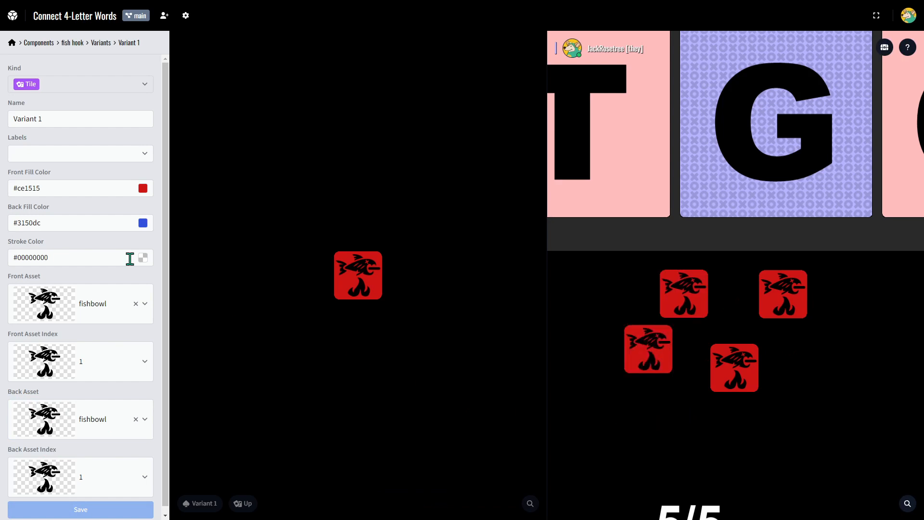
scroll(99, 212, "down", 1)
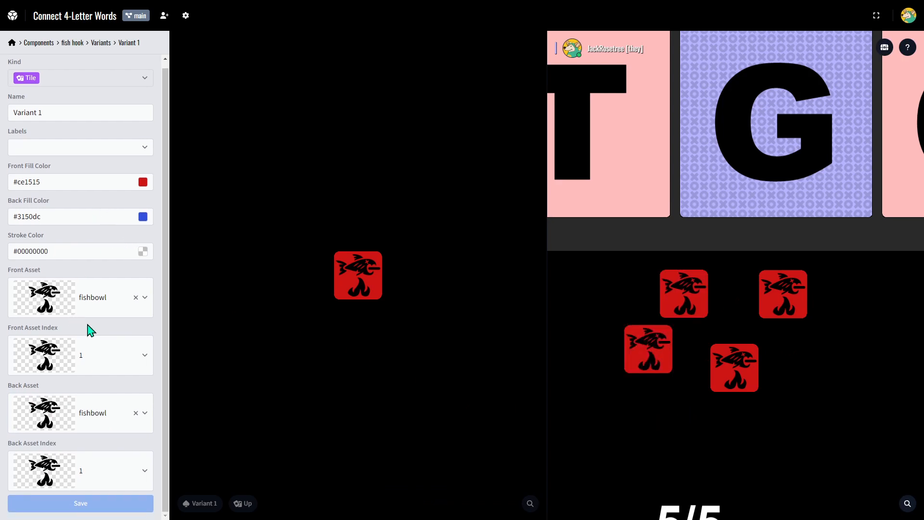